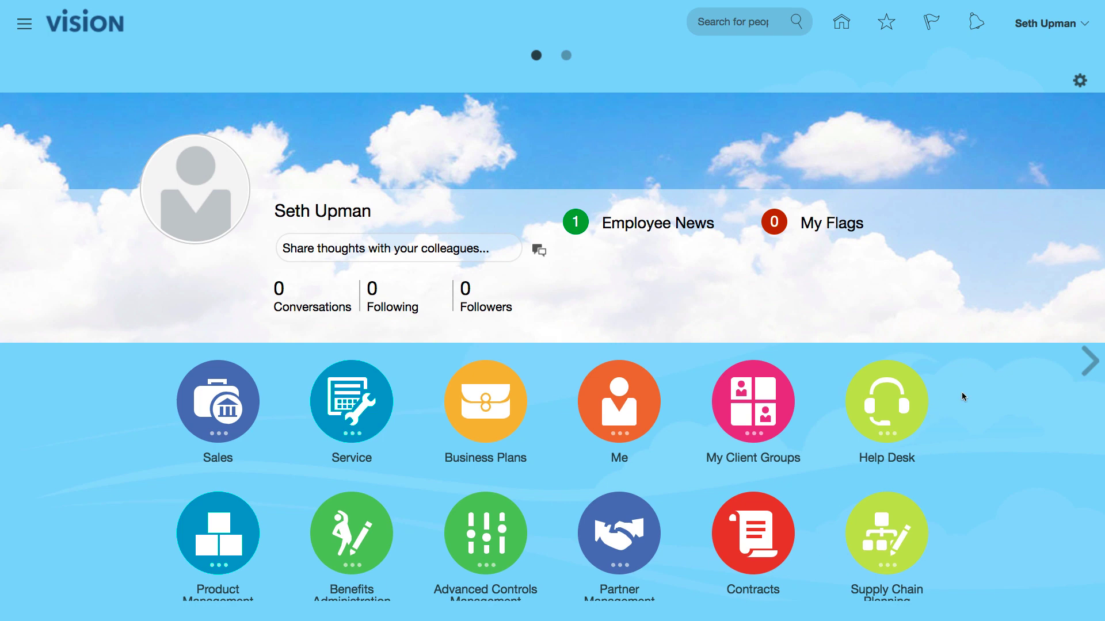
- Expand the home page's Tools group to list Security Console and the other tool apps
scroll(963, 397, down, 2)
scroll(963, 396, down, 4)
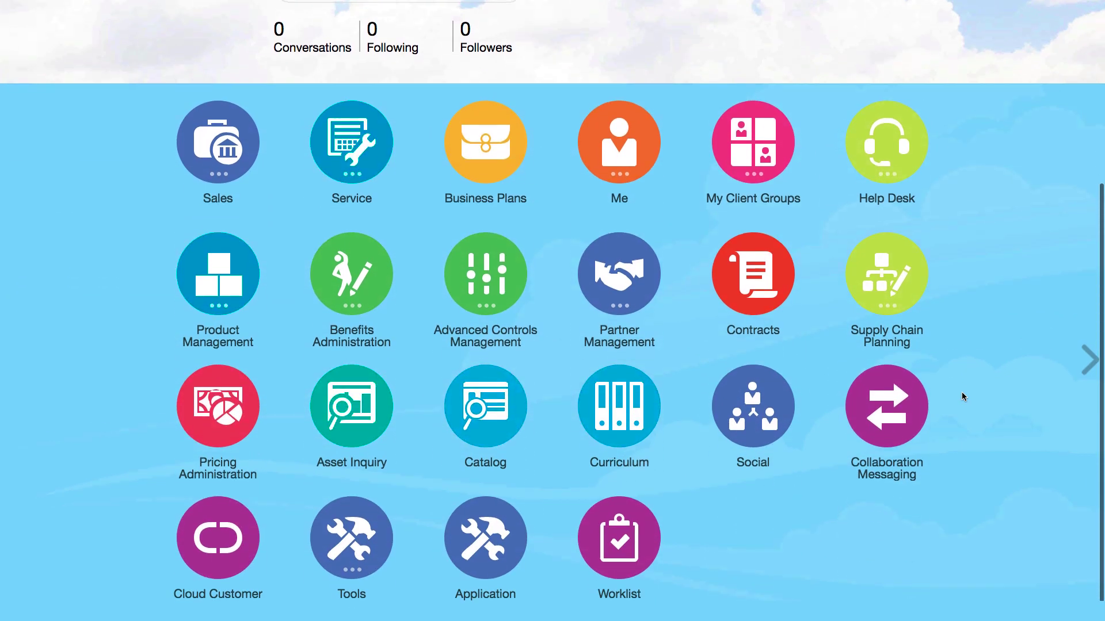
click(385, 515)
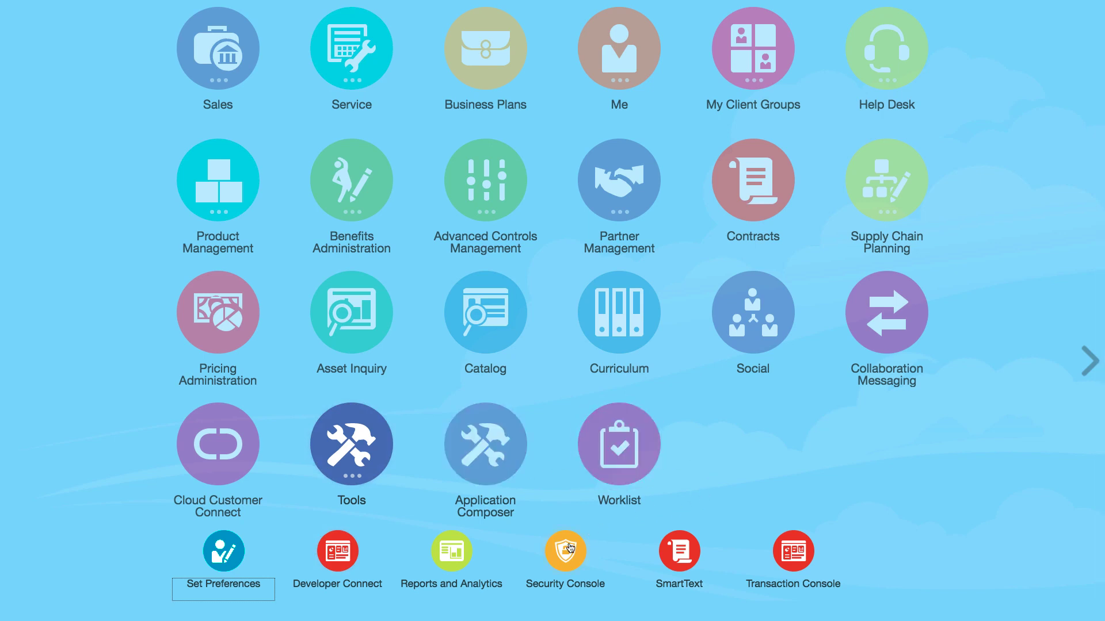
- In Security Console's Users list, search for the target user and open their account details
click(566, 553)
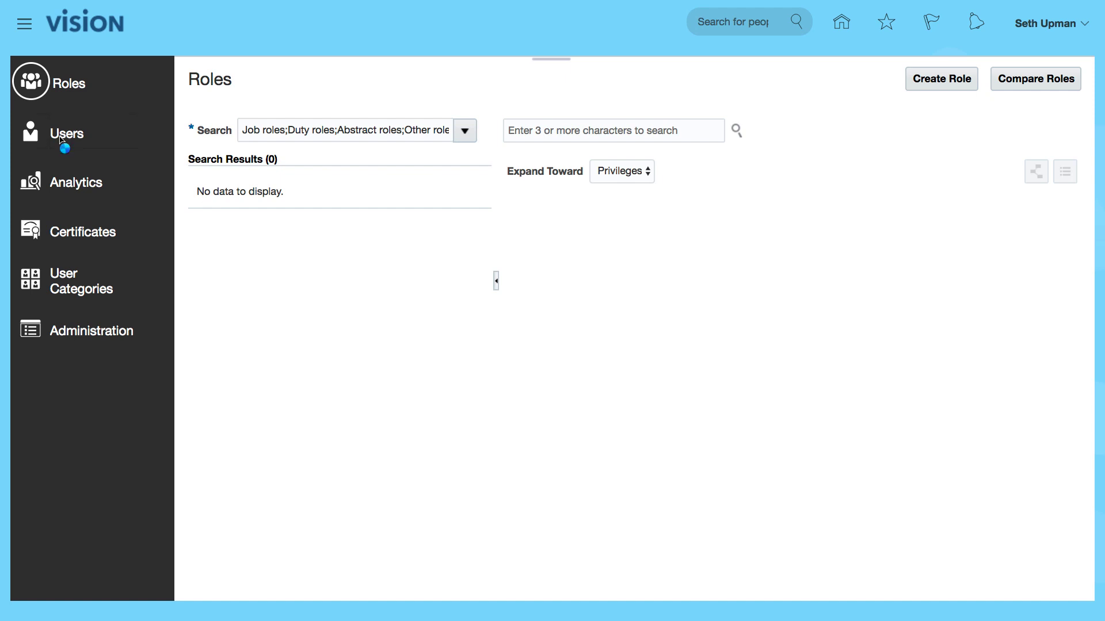
click(61, 140)
click(458, 131)
text(seth)
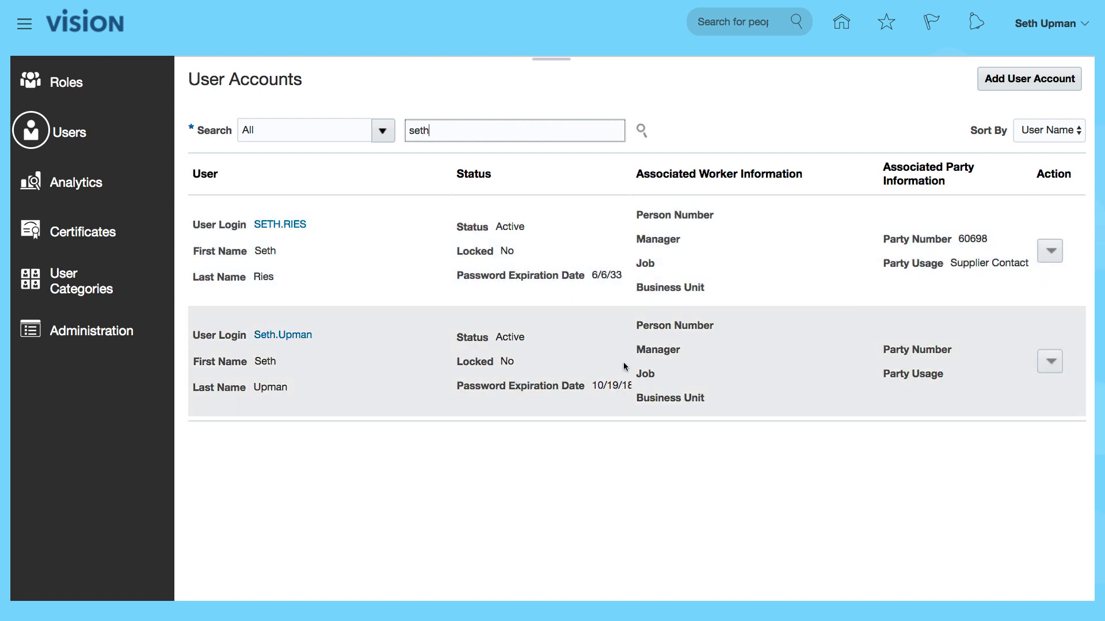
click(593, 357)
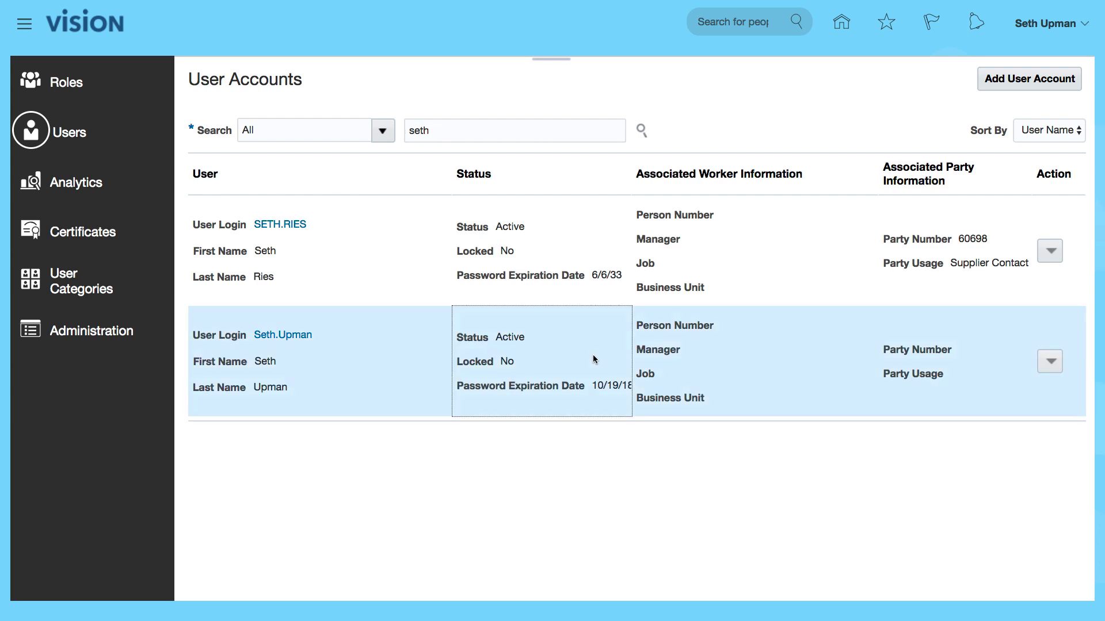
click(277, 338)
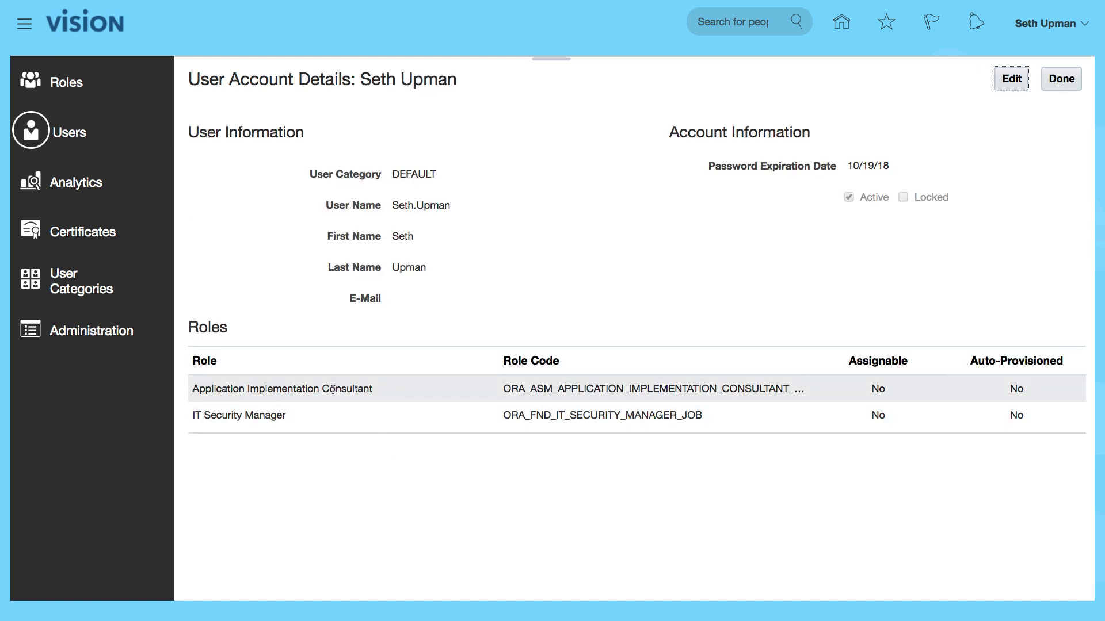
- Edit the account and add the General Accountant job role
click(1016, 81)
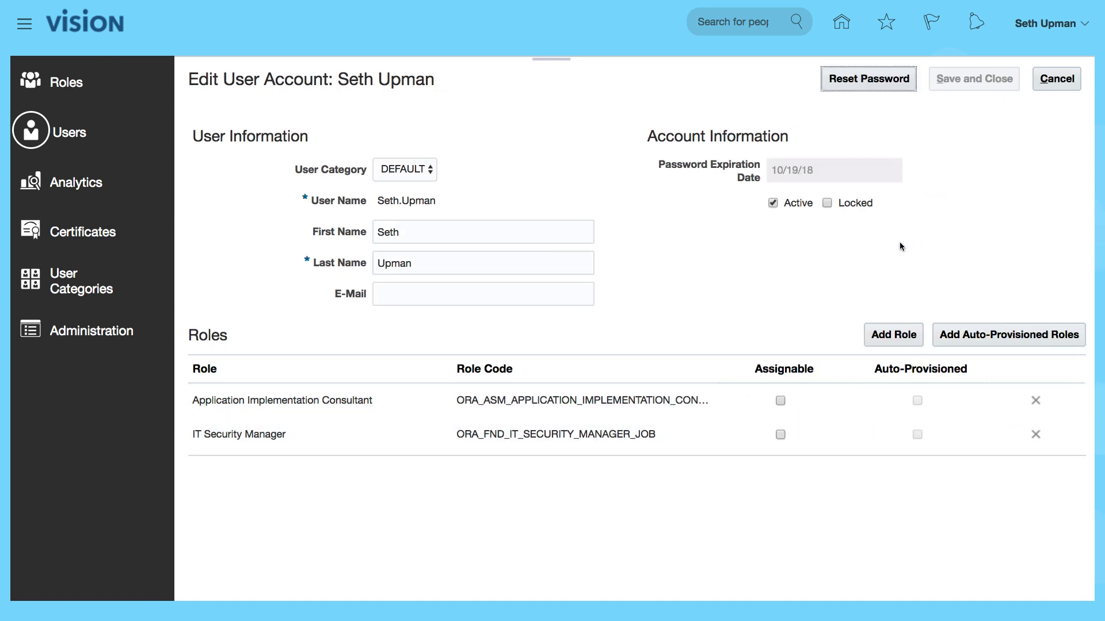
click(890, 334)
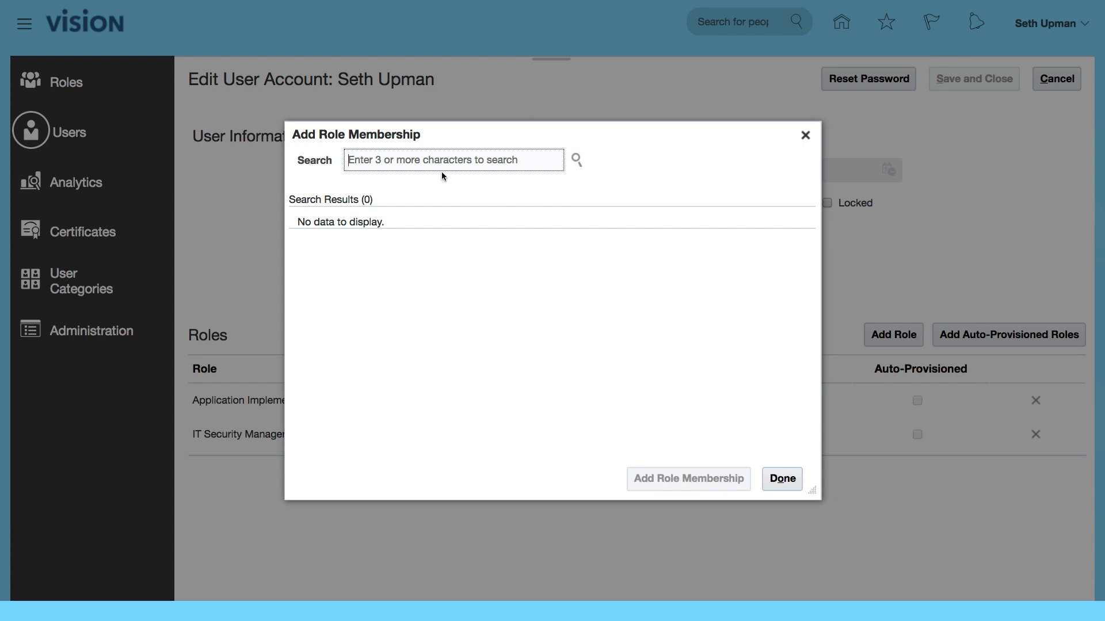
text(Gen)
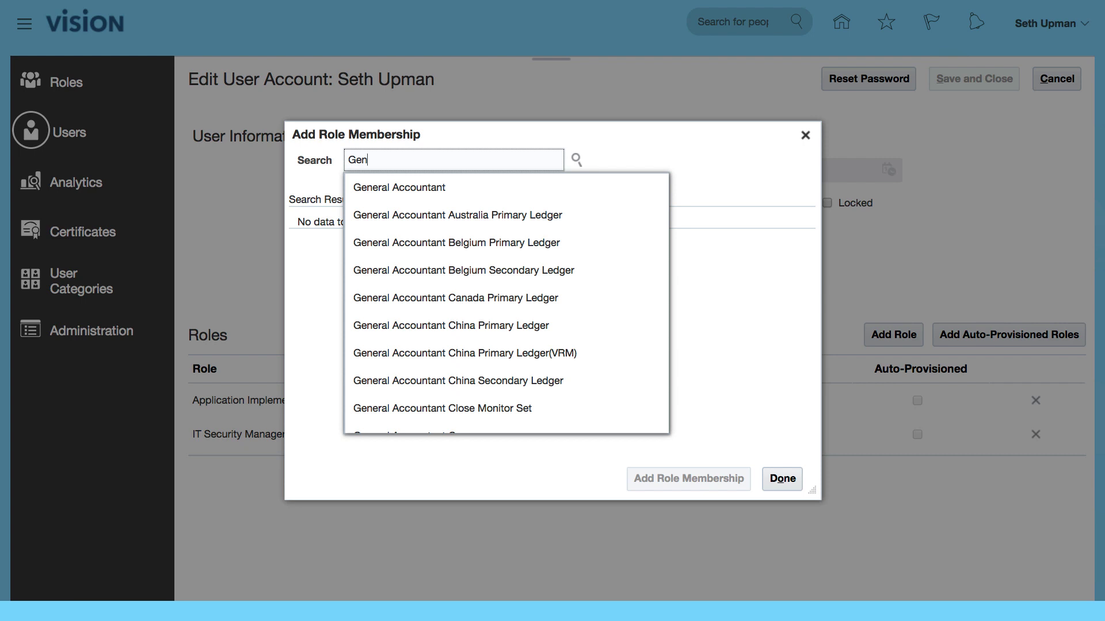
text(eral)
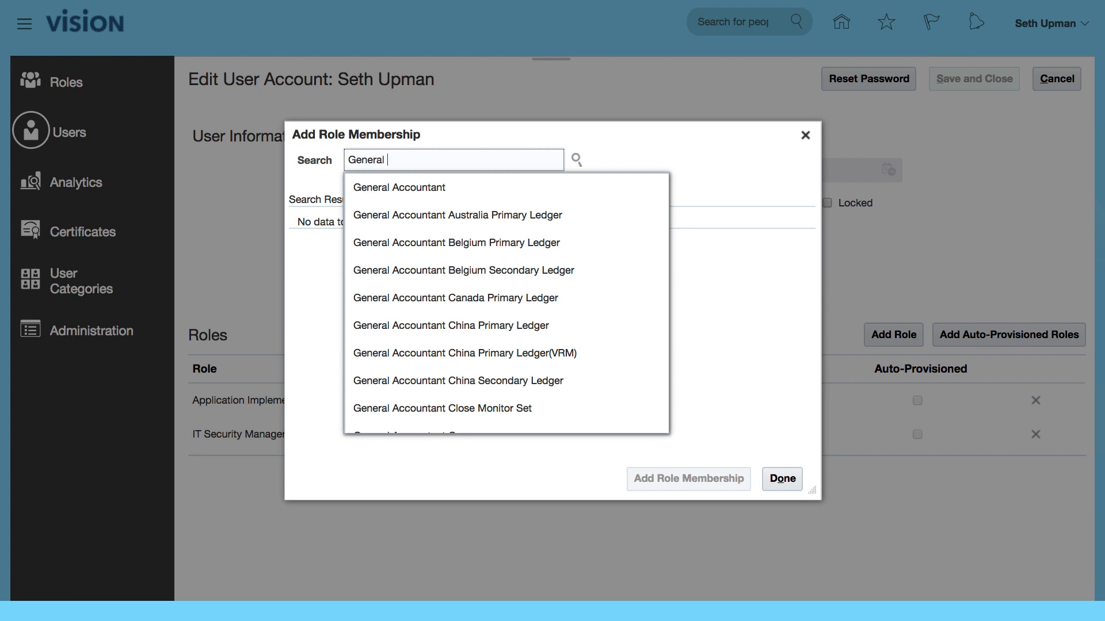
click(421, 189)
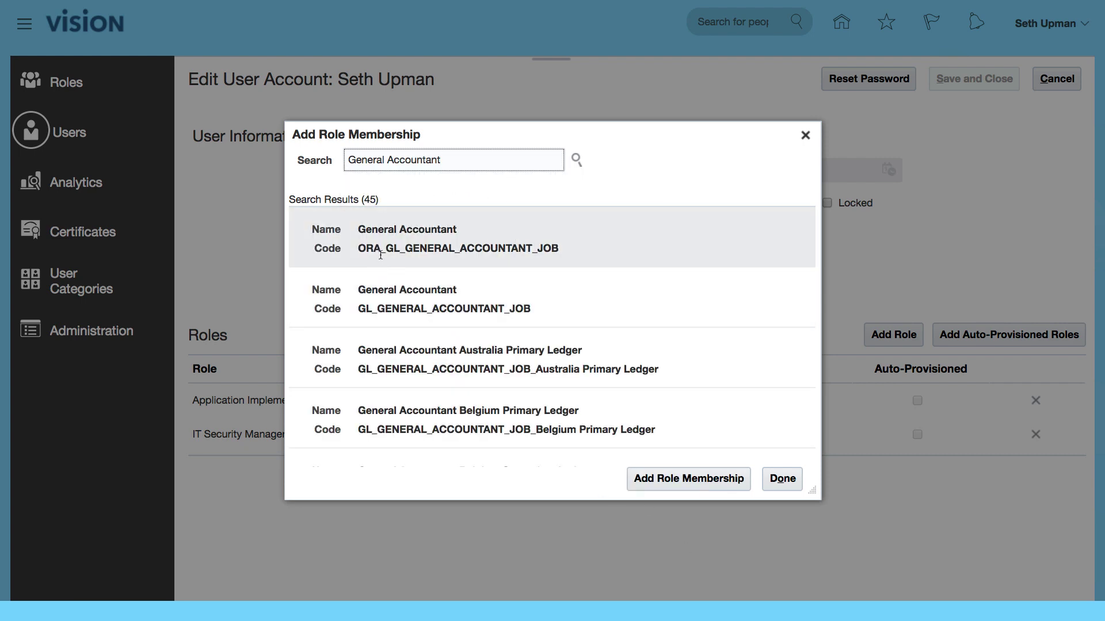
click(630, 243)
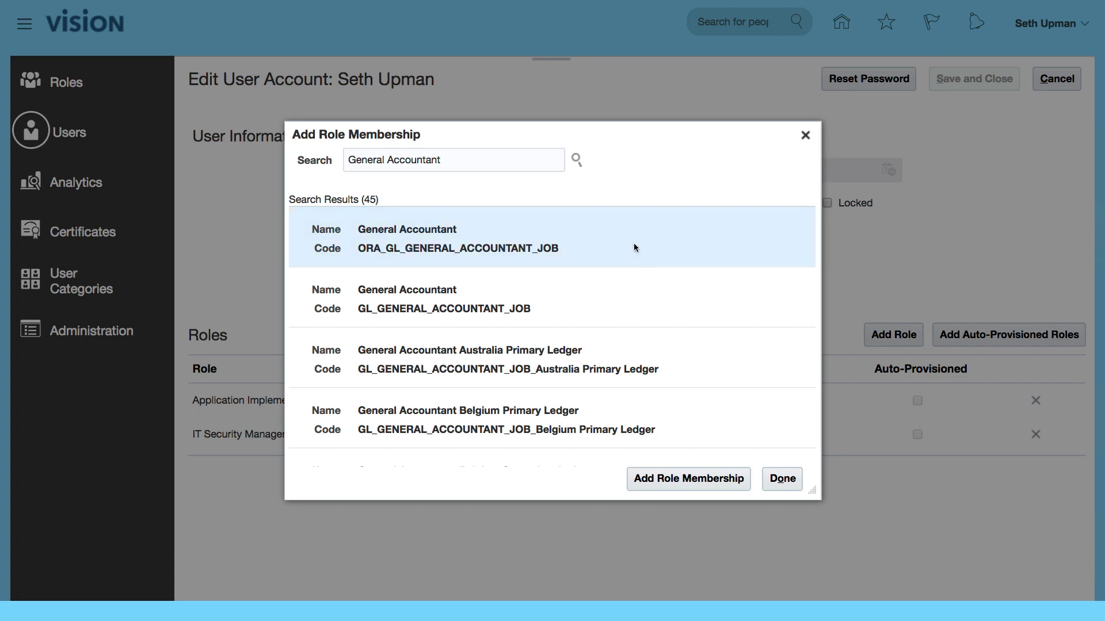
click(685, 481)
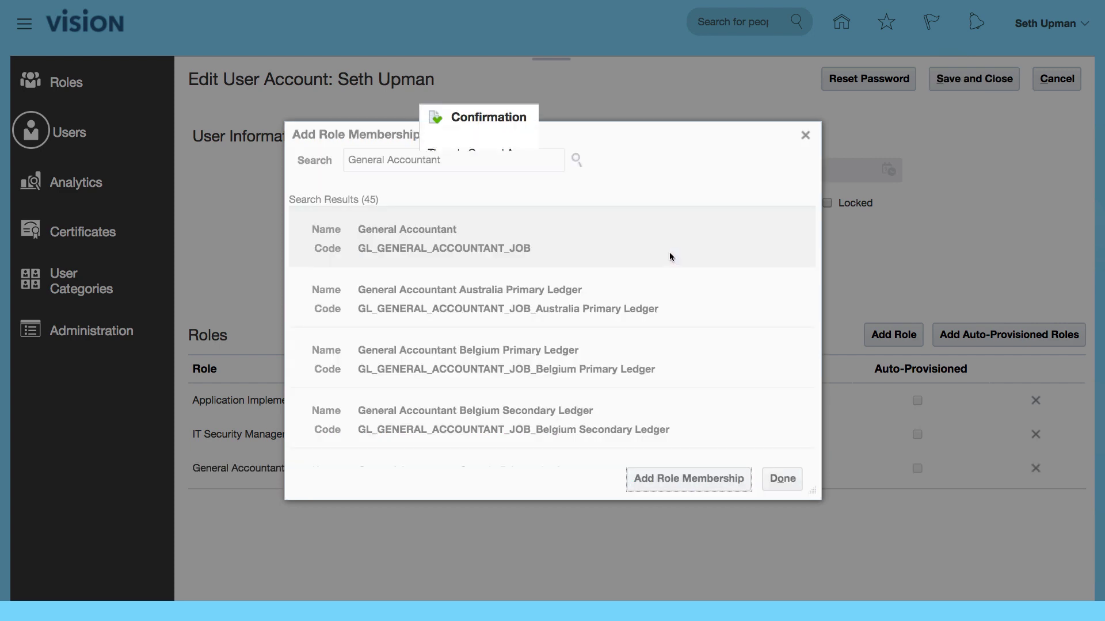
click(653, 186)
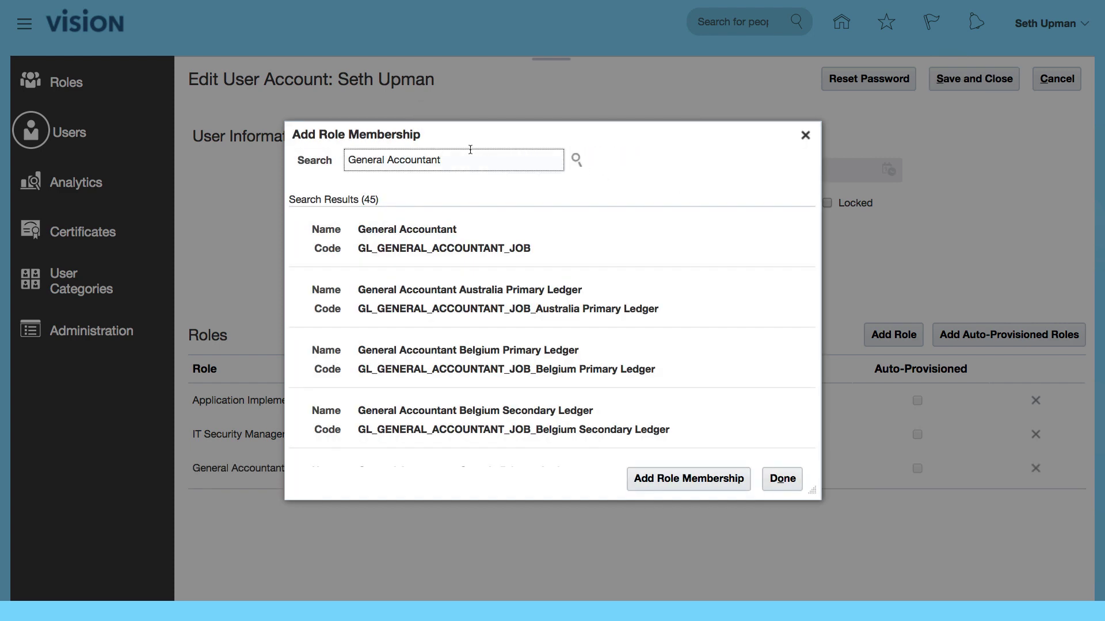
- Add the General Accounting Manager job role and return to the account
key(BackSpace)
key(BackSpace)
key(BackSpace)
text(ing)
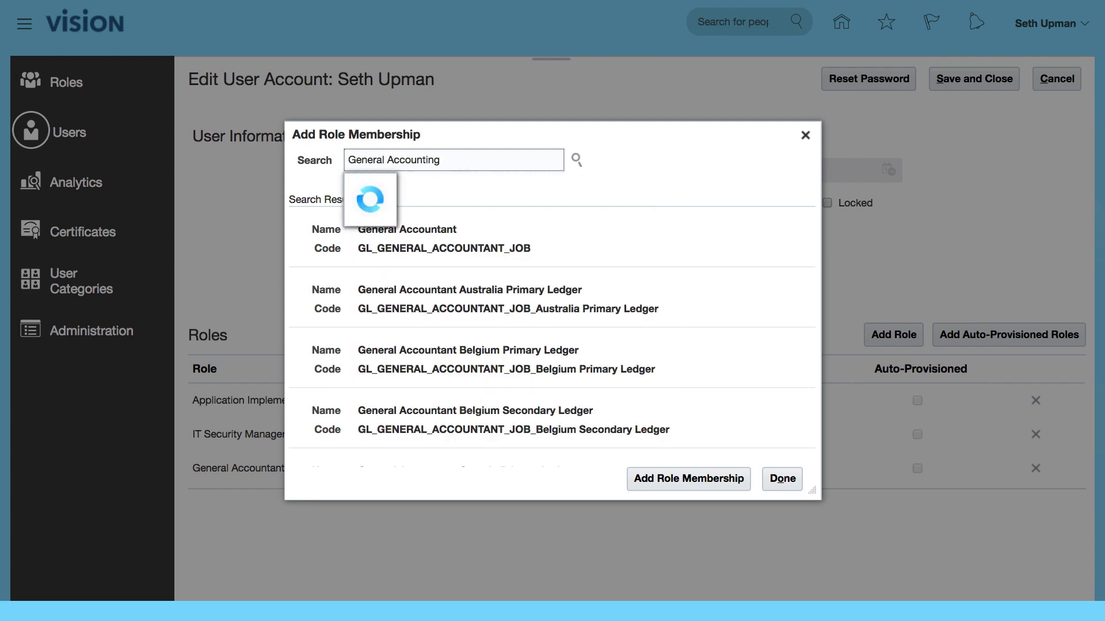
click(481, 186)
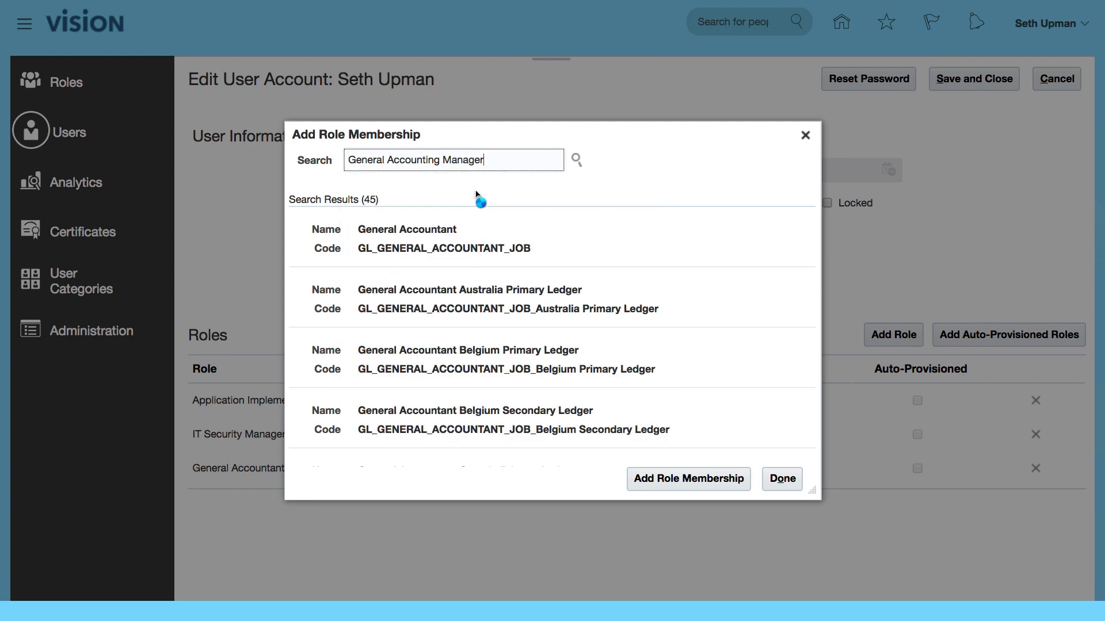
click(540, 302)
click(696, 476)
click(677, 184)
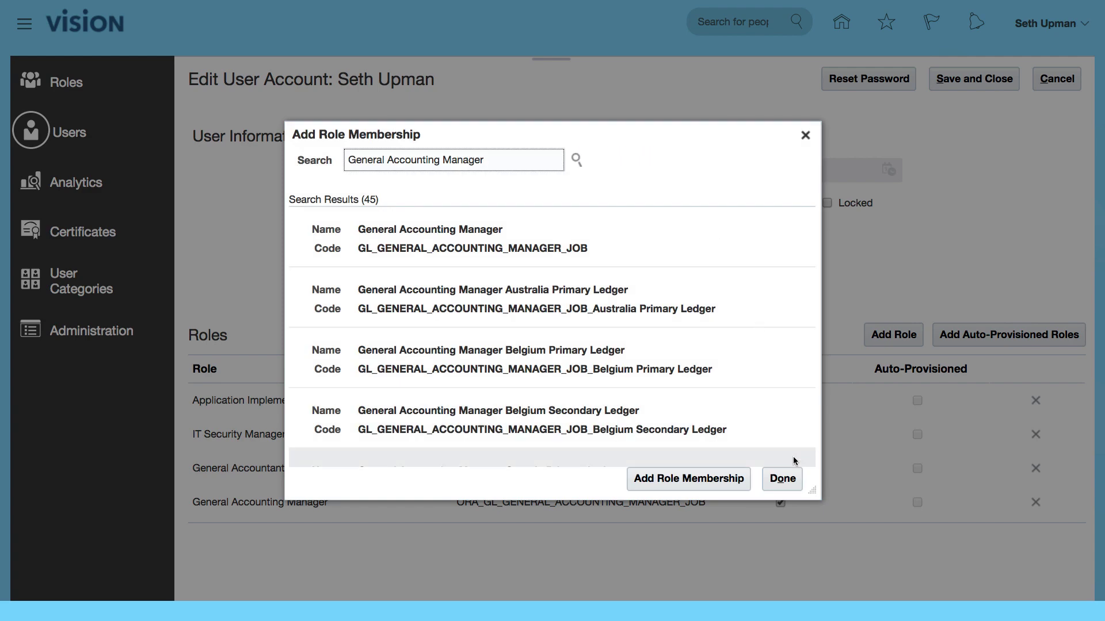
click(782, 479)
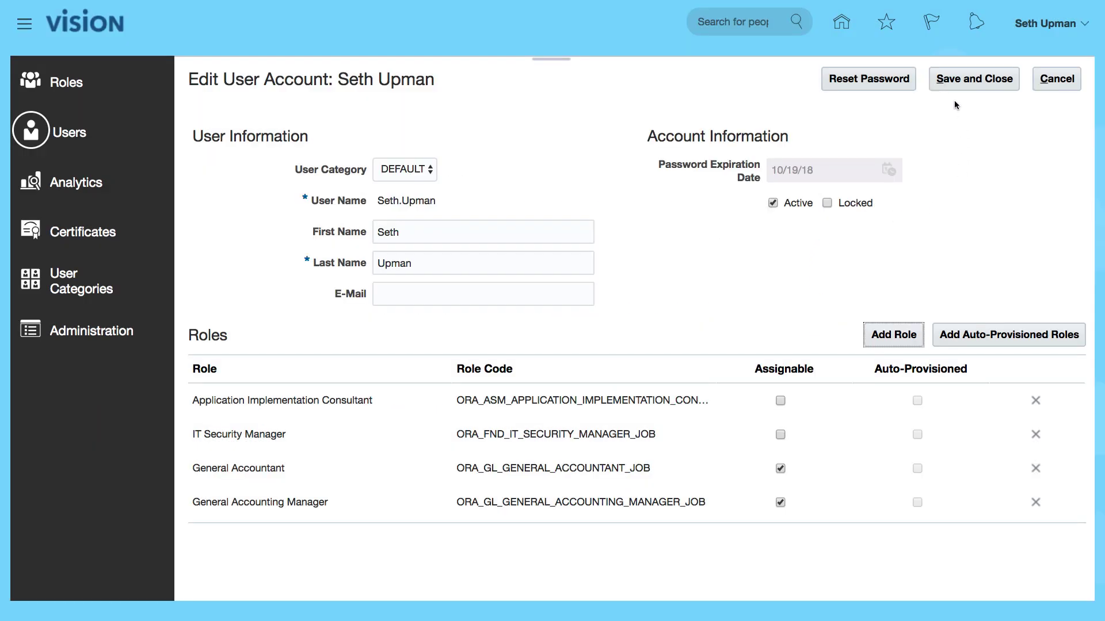
- Save the four-role account and return to the User Accounts search results
click(961, 81)
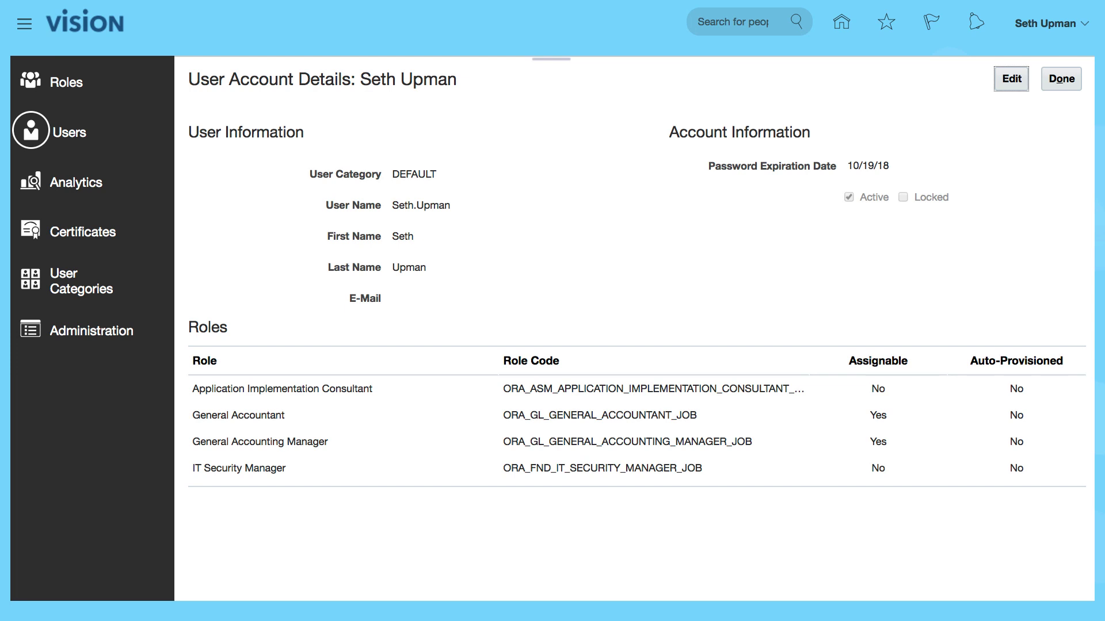
click(1060, 80)
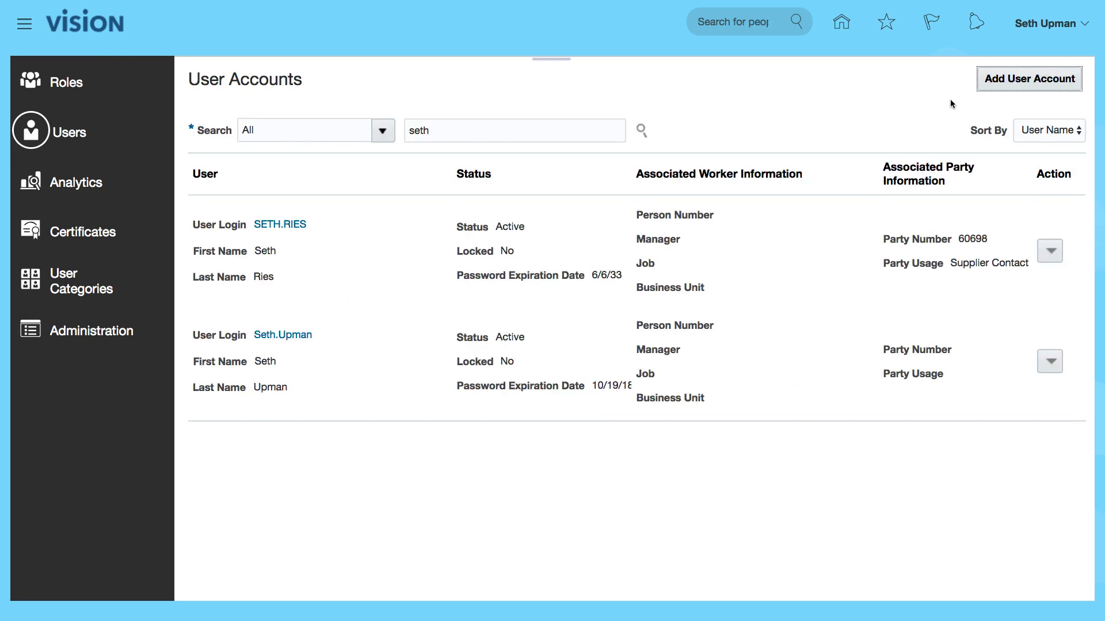
- Go to Setup and Maintenance with the Financials offering and show its Users and Security tasks
click(1041, 41)
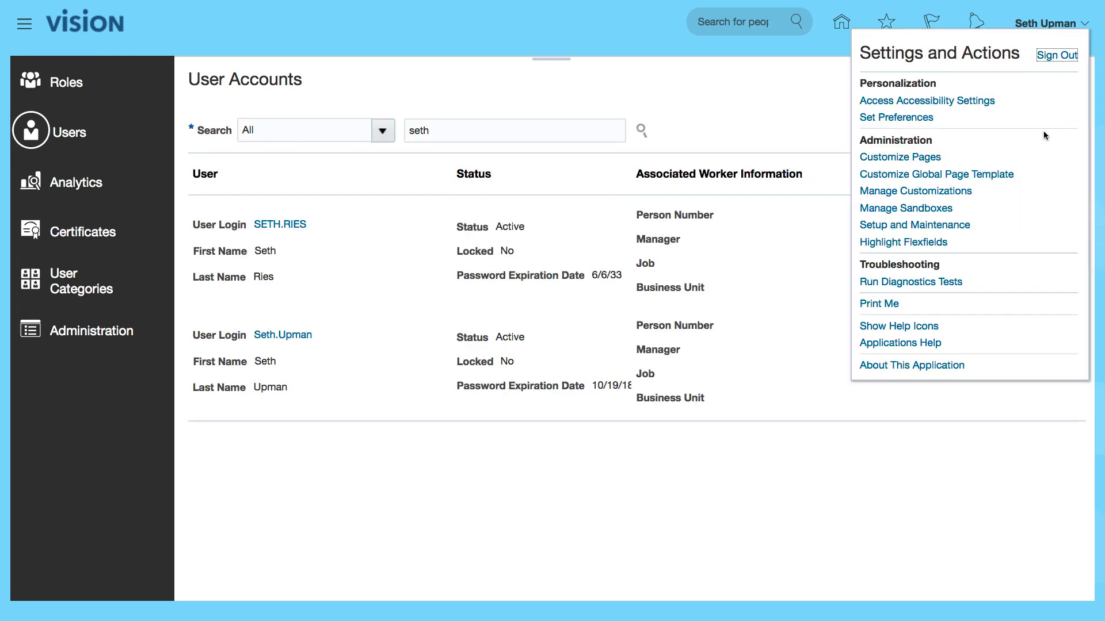
click(914, 225)
click(305, 65)
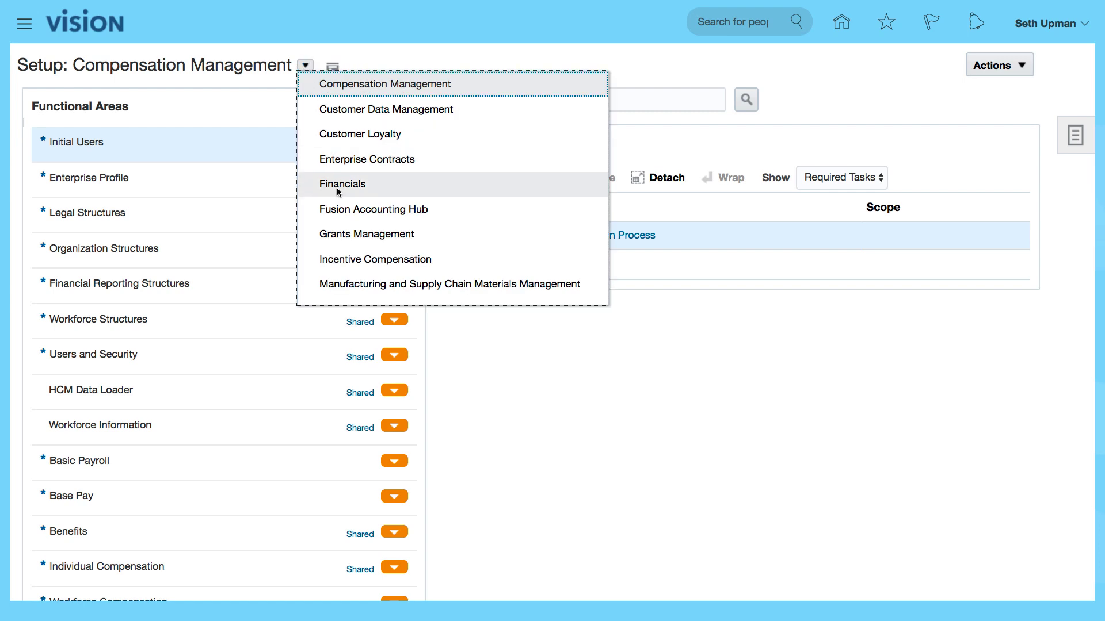
click(337, 187)
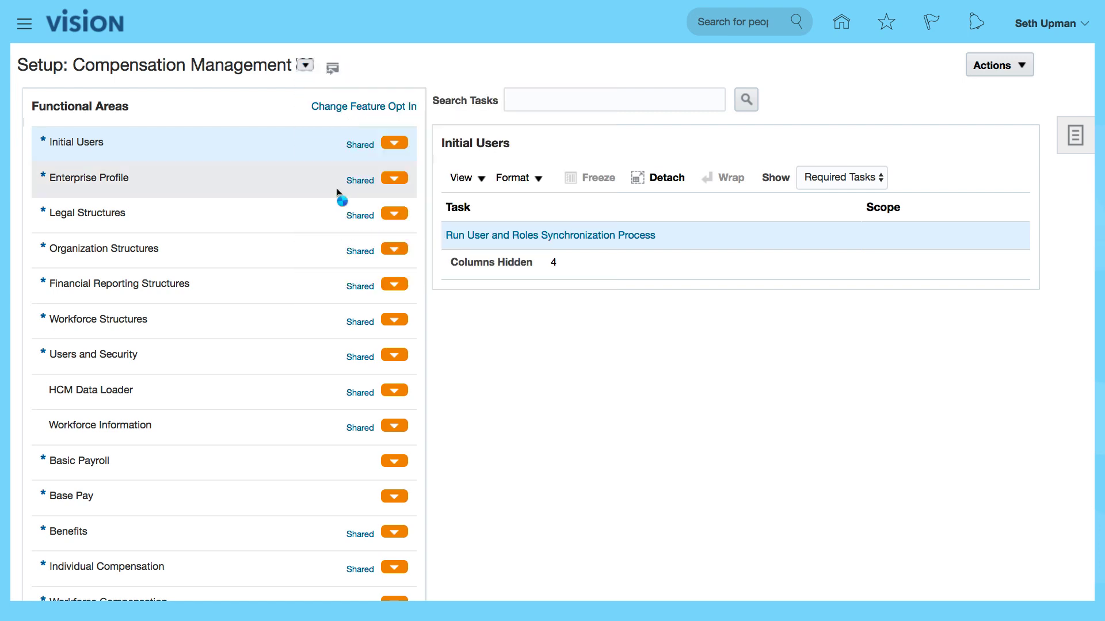
click(226, 426)
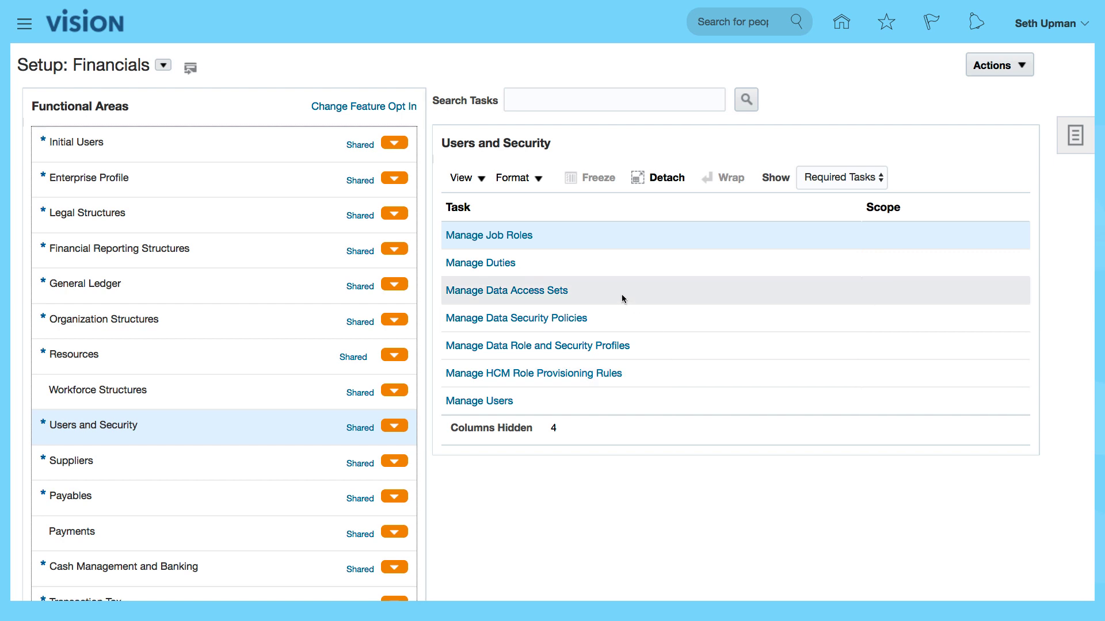
- Show All Tasks and open the Manage Data Access for Users task
click(832, 178)
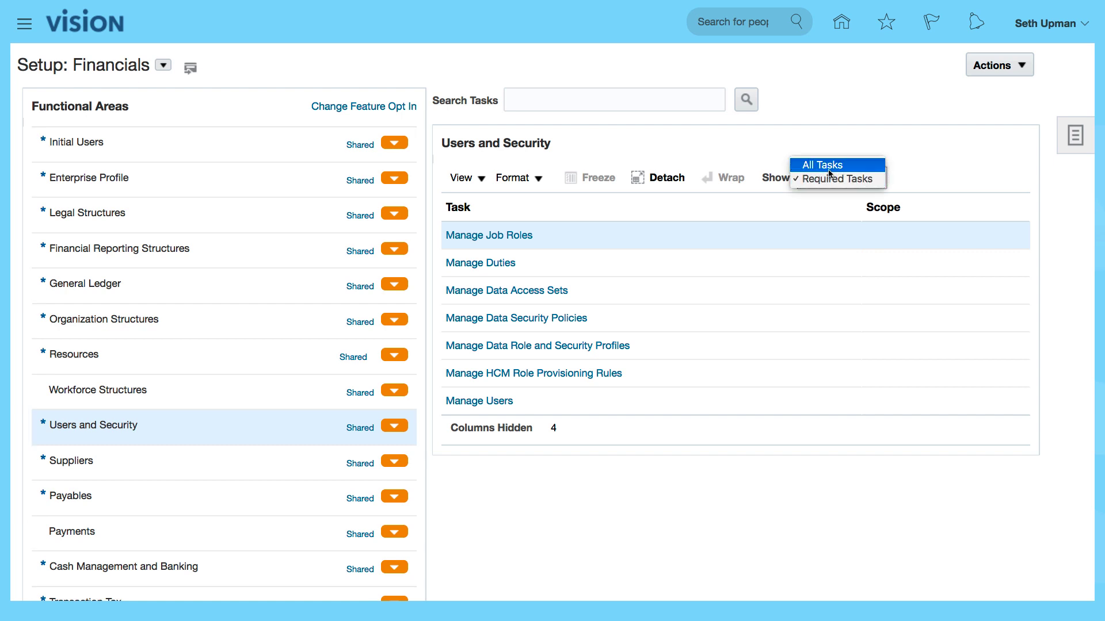
click(829, 167)
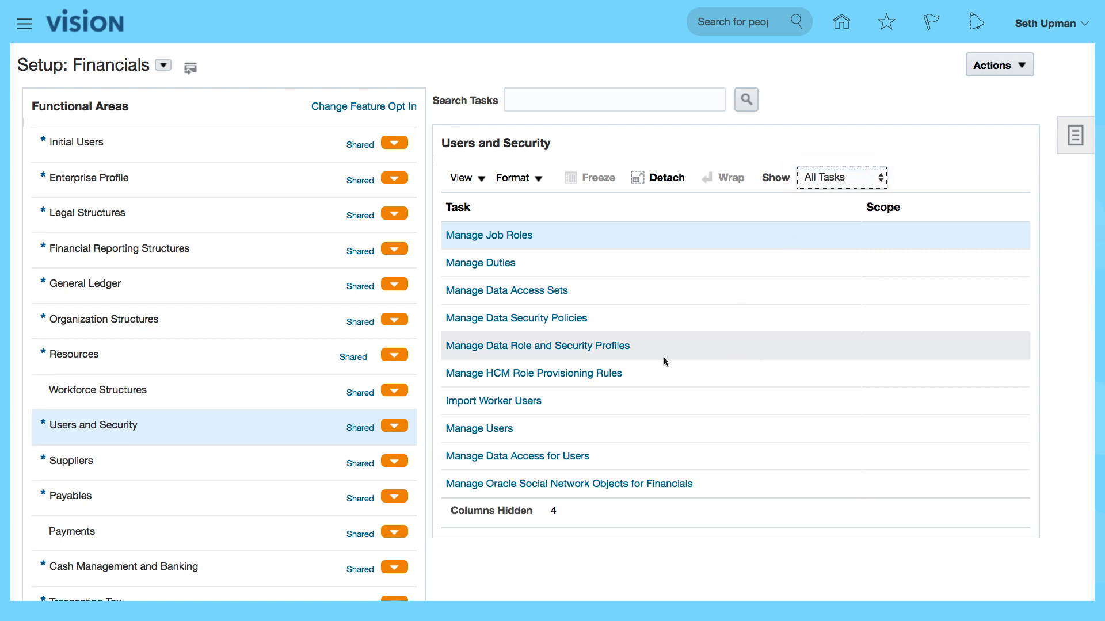
click(638, 461)
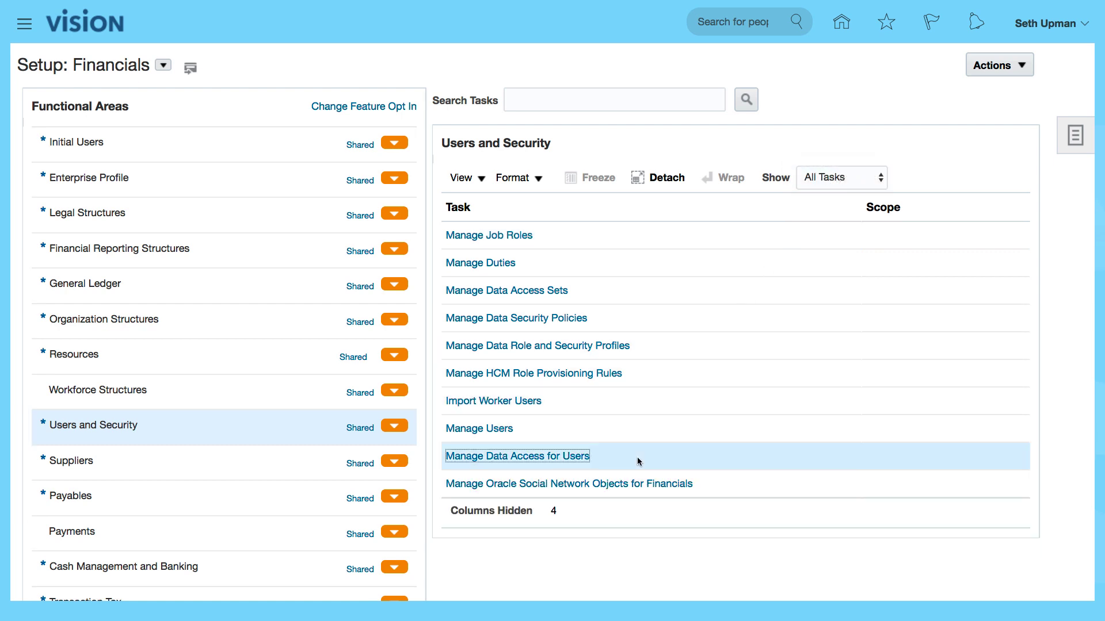
click(508, 460)
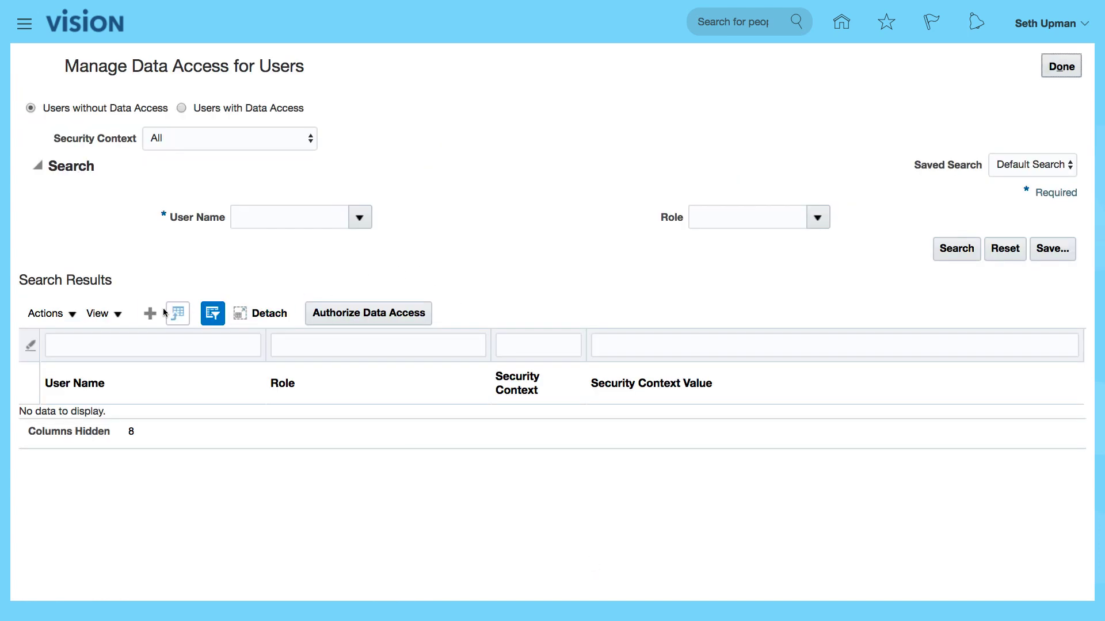
- Add a data access row for the user with the General Accountant role
click(148, 315)
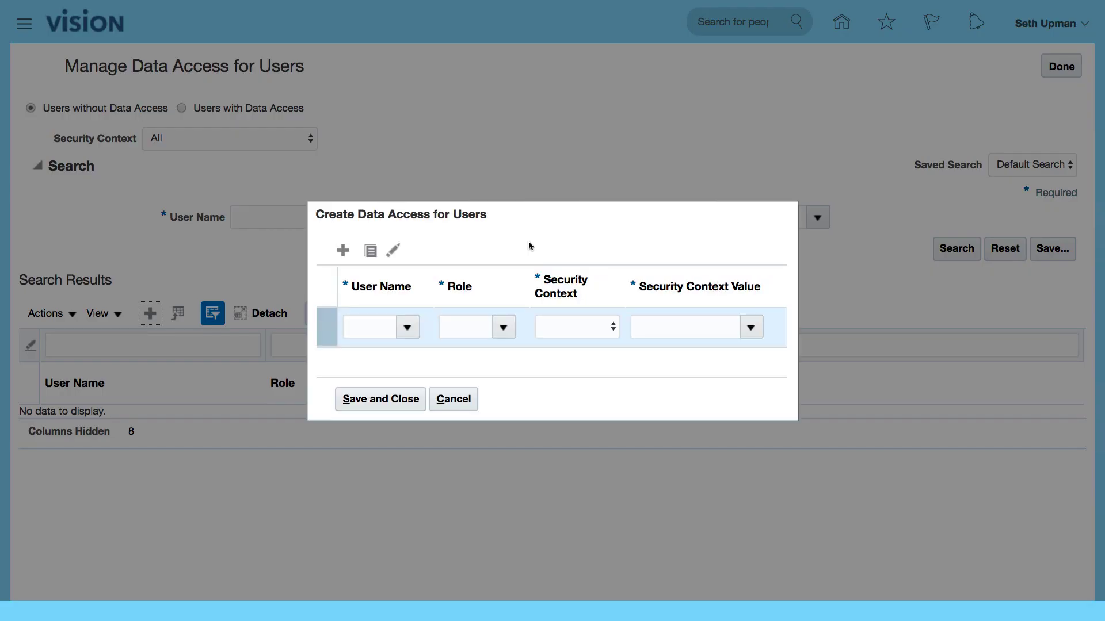
click(362, 326)
text(seth)
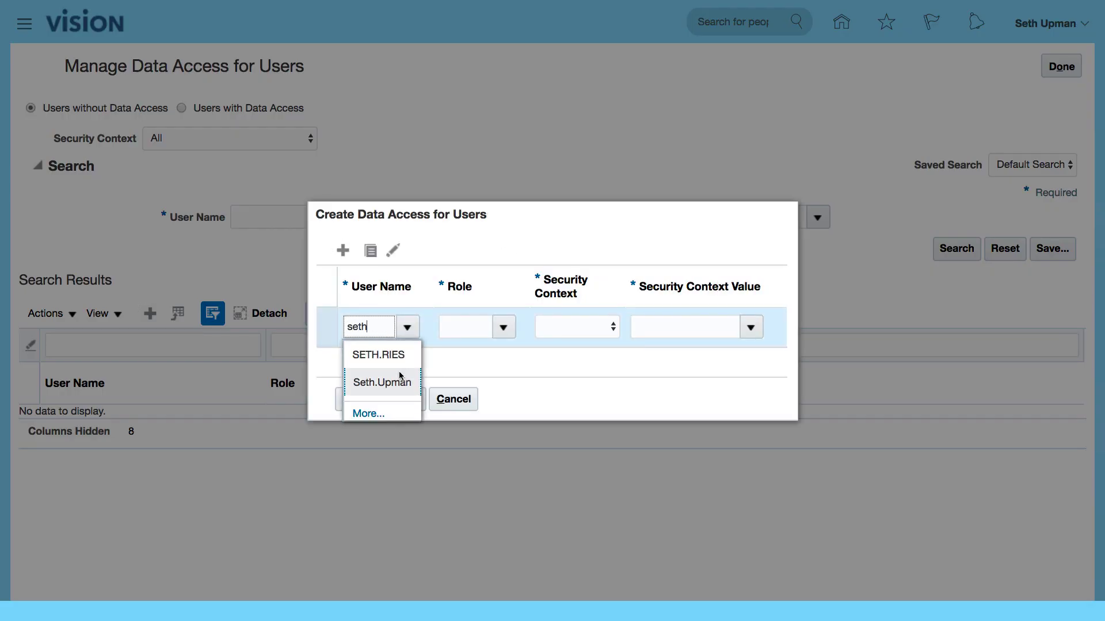
click(371, 382)
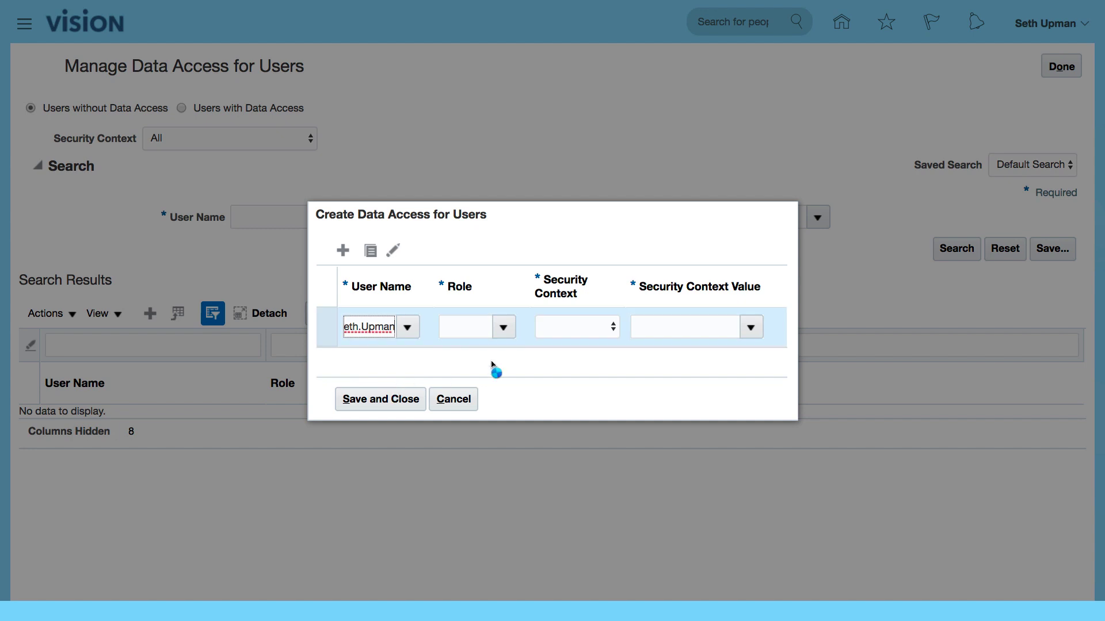
click(503, 326)
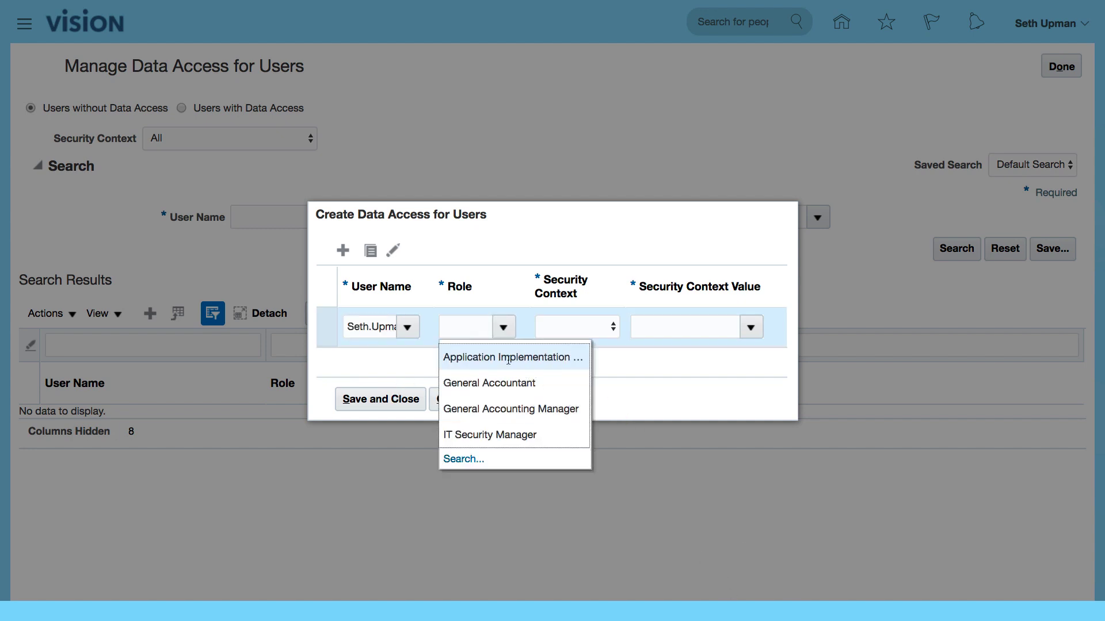
click(498, 384)
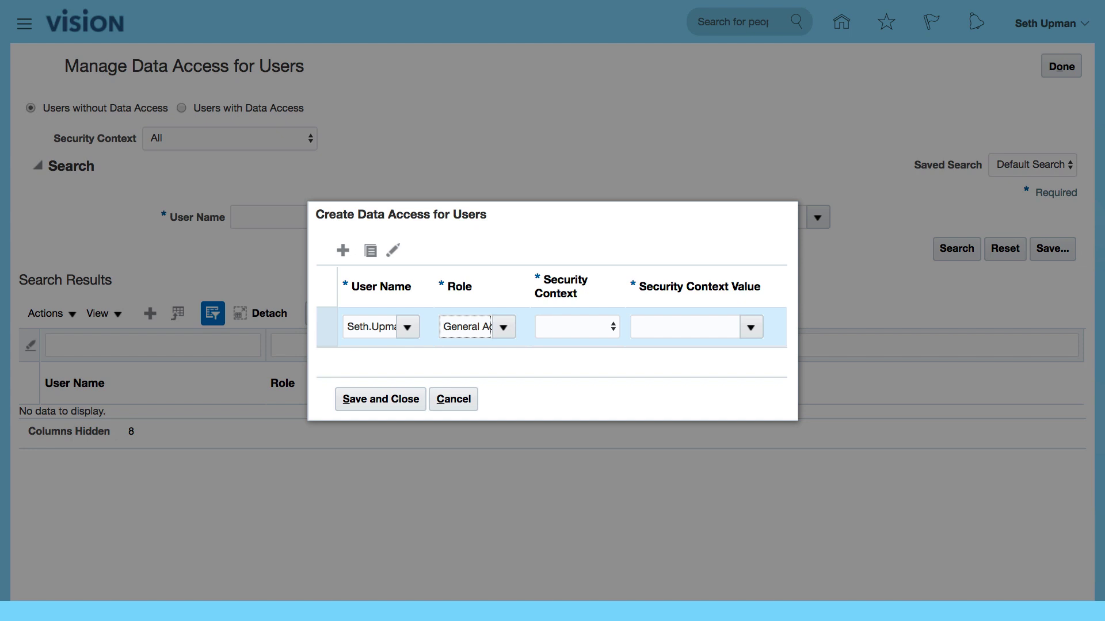
- Set the row's security context to Data access set with value ACME Ledger US
click(568, 325)
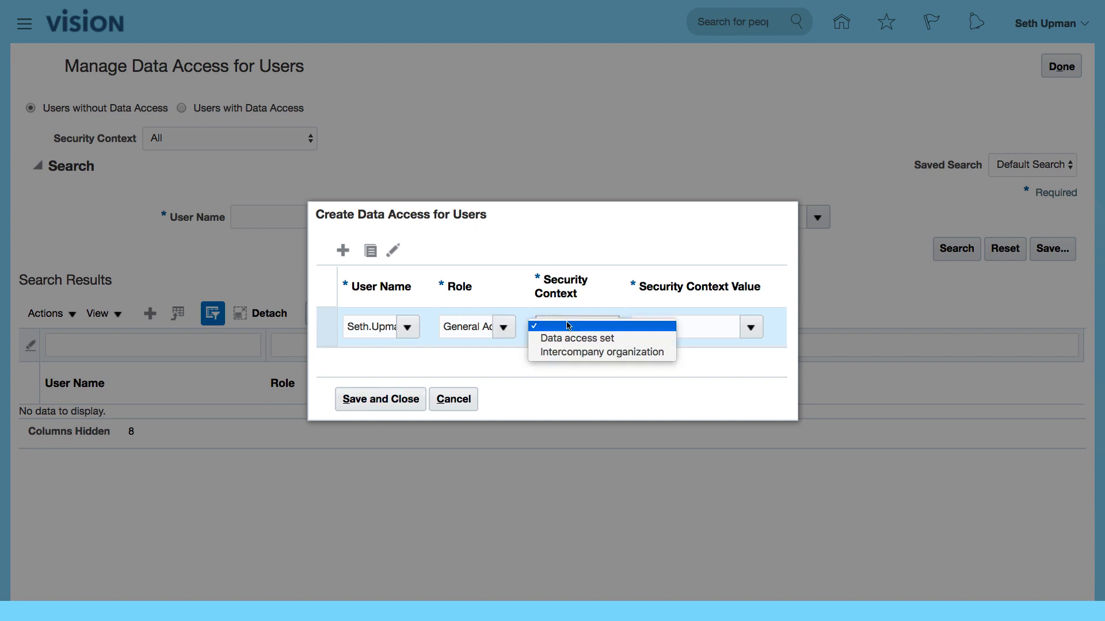
click(570, 339)
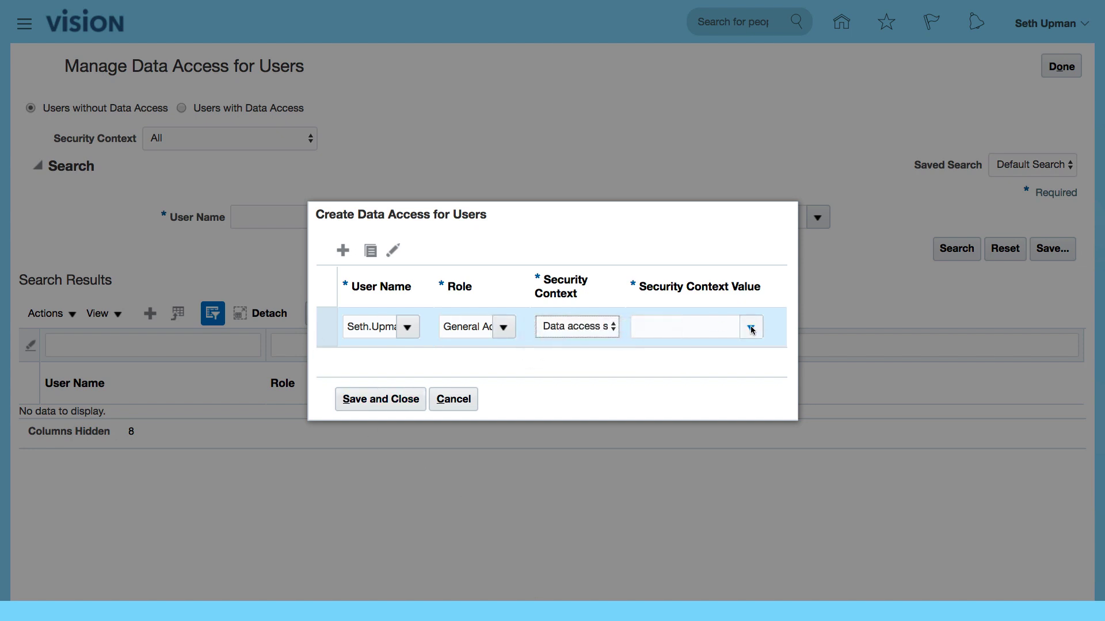
click(751, 326)
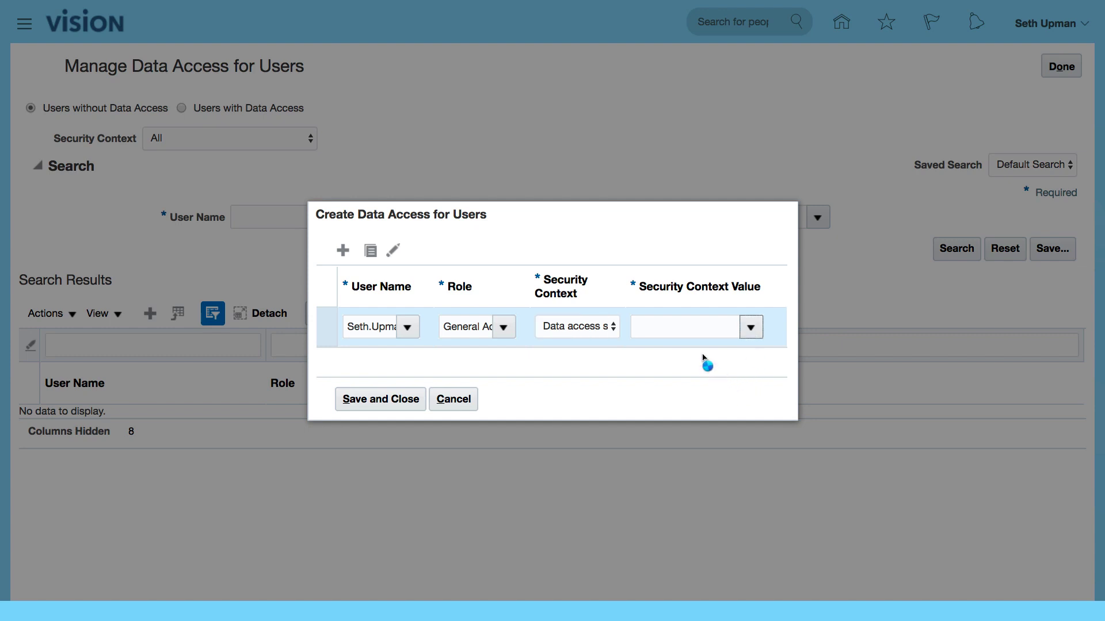
click(742, 332)
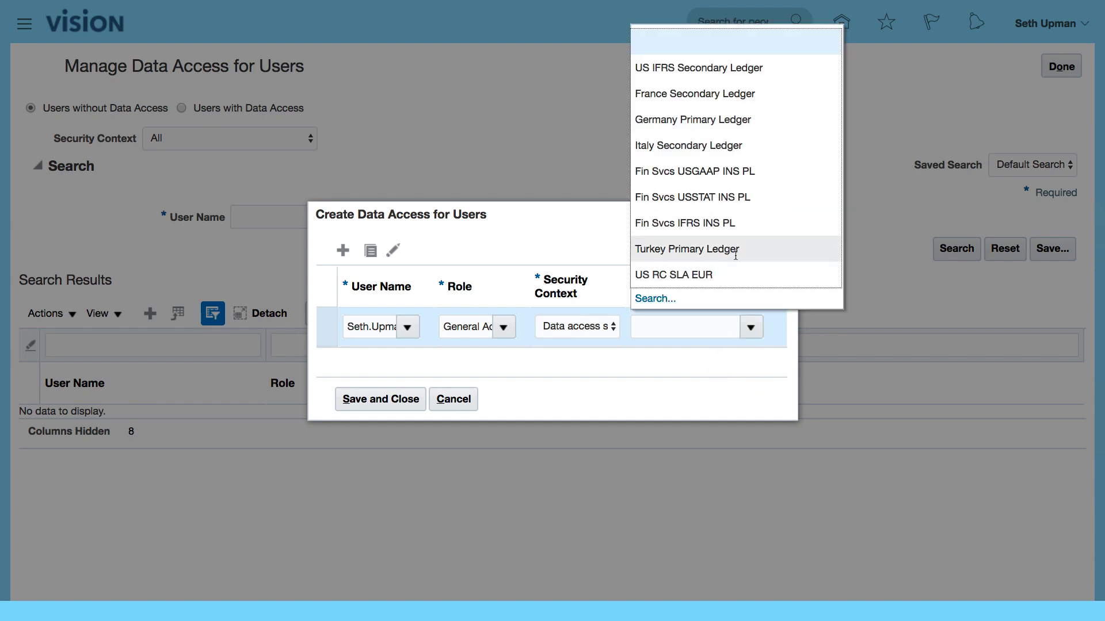
click(654, 299)
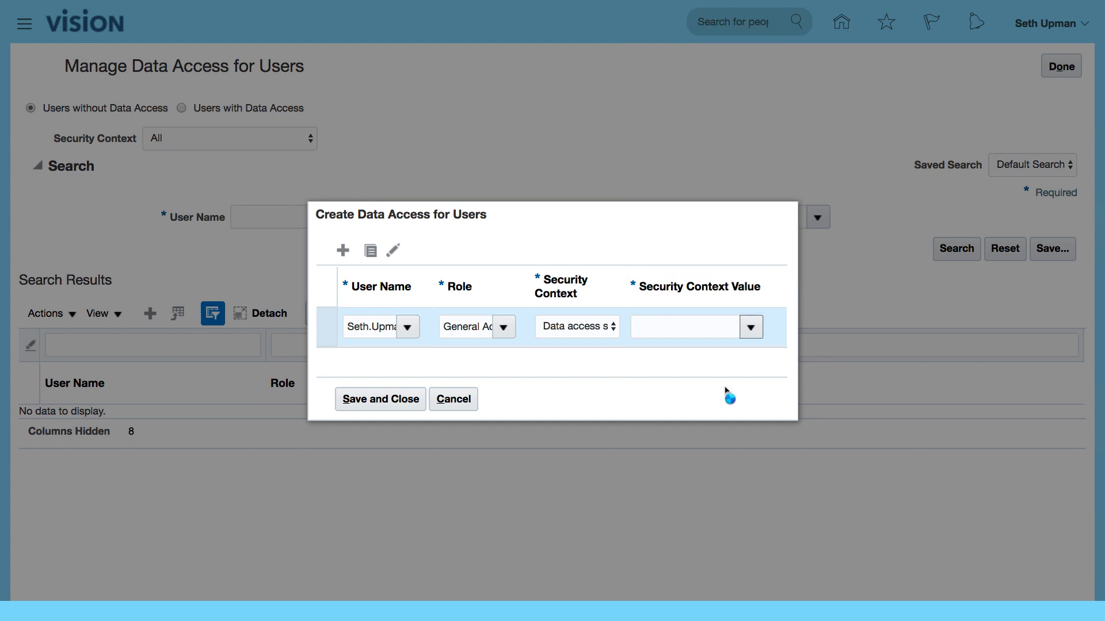
text(ACME)
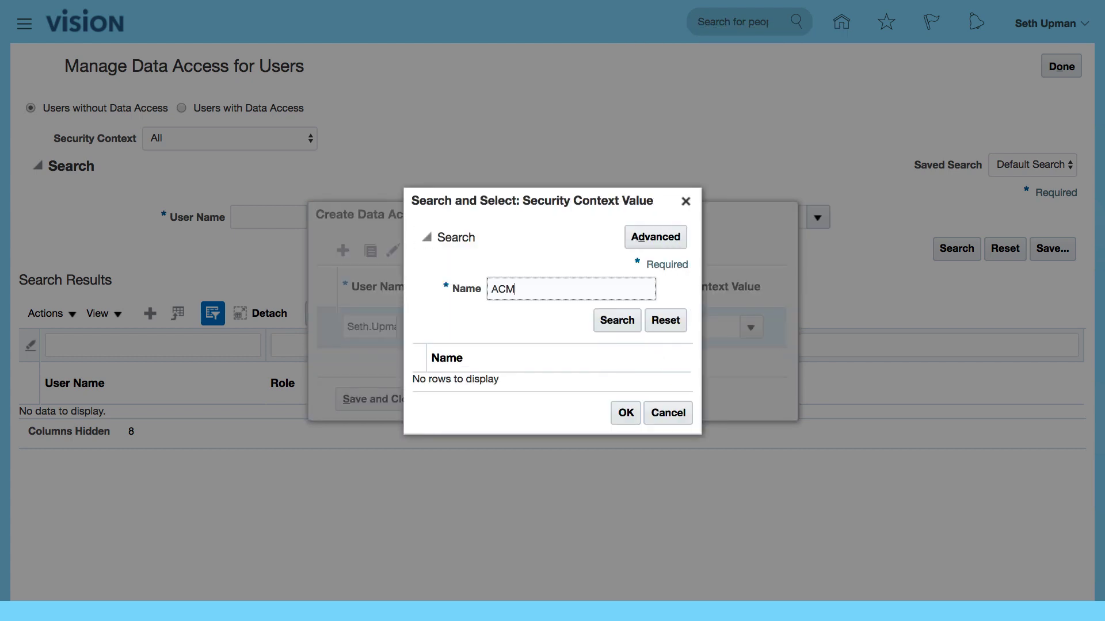
click(619, 322)
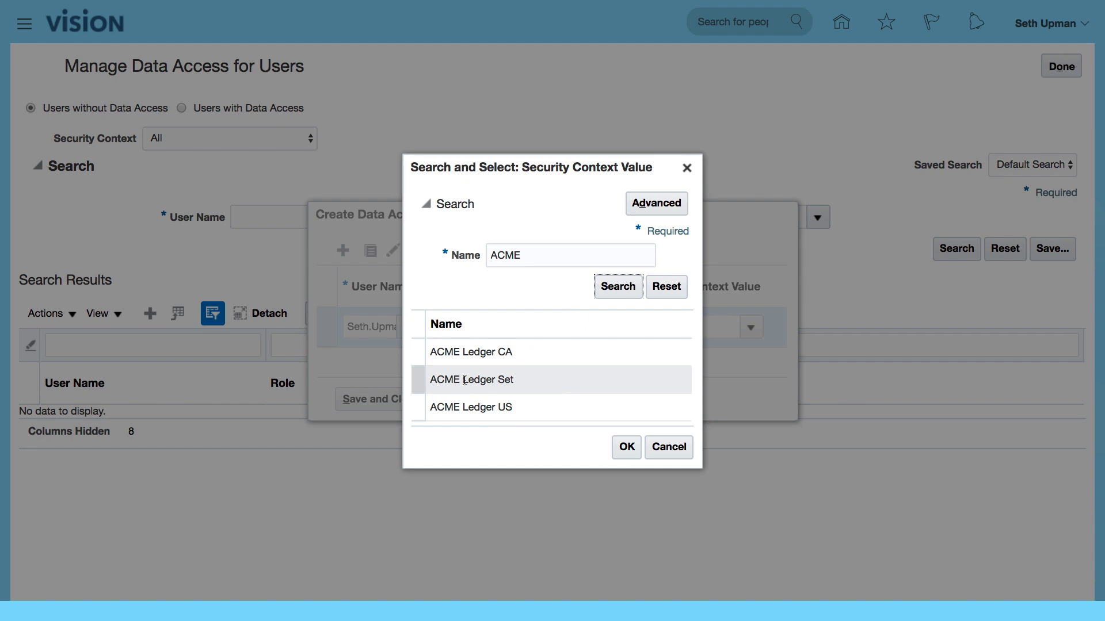
click(524, 406)
click(626, 447)
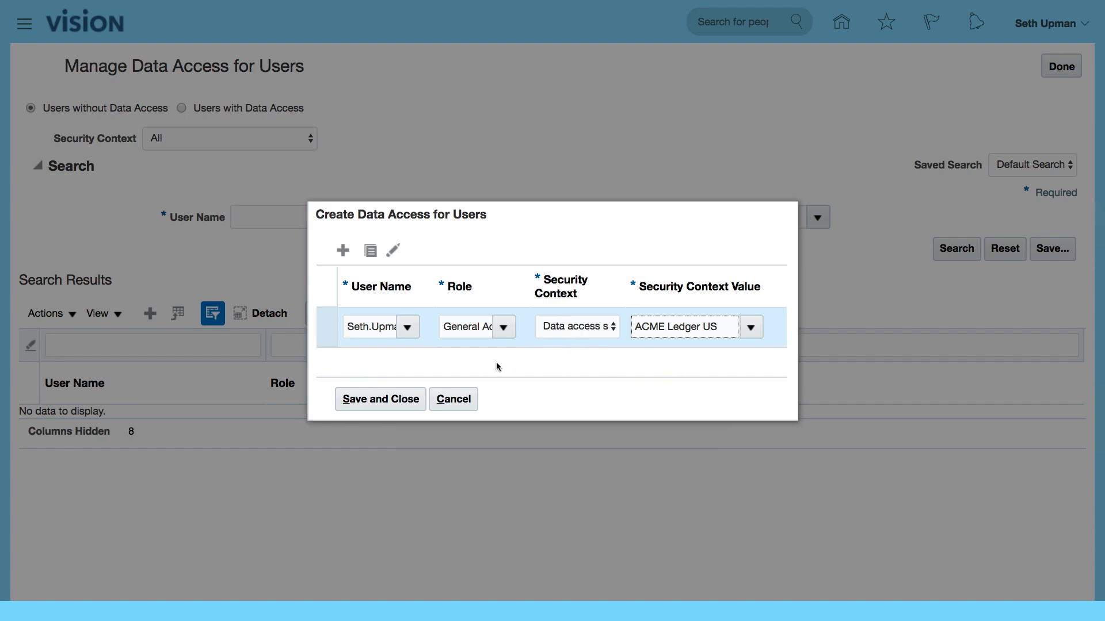
- Add a second row for the same user with the General Accounting Manager role
click(343, 252)
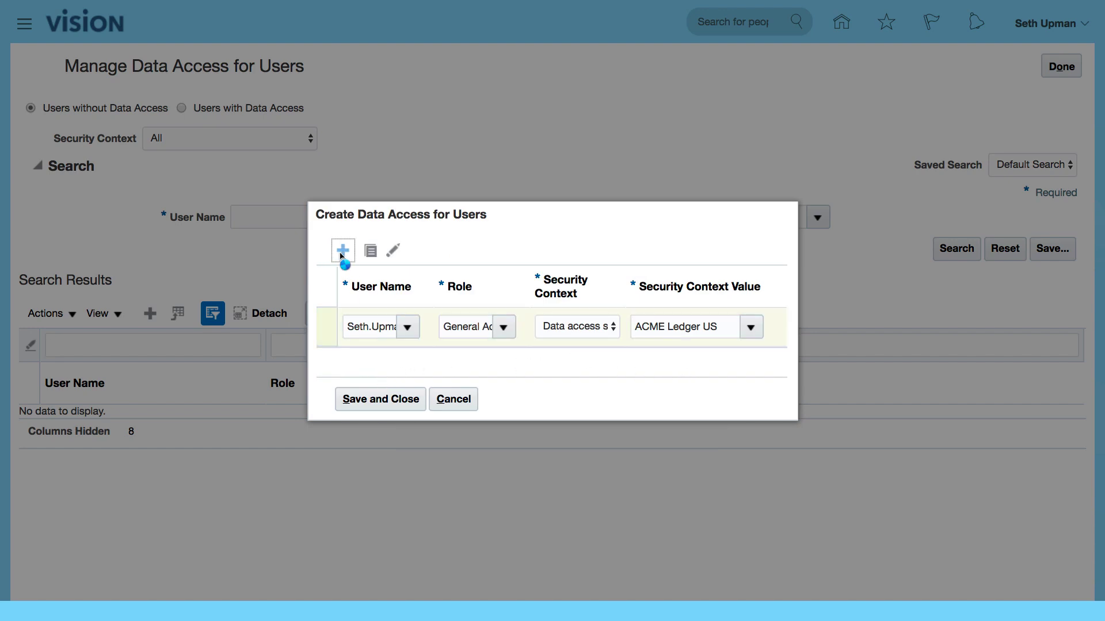
text(Seth)
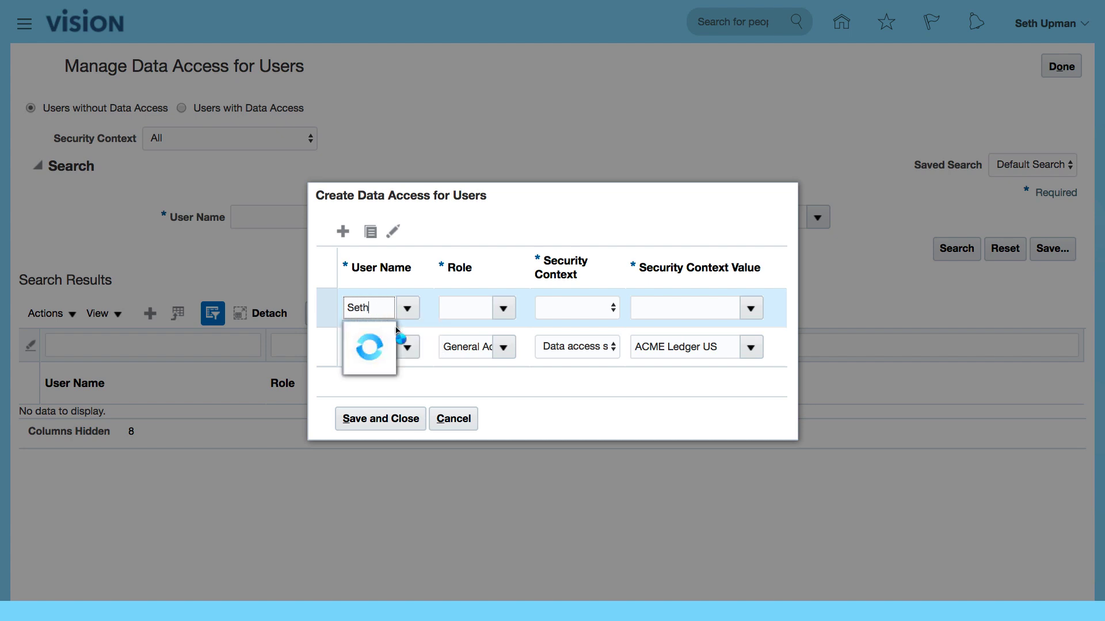
click(378, 364)
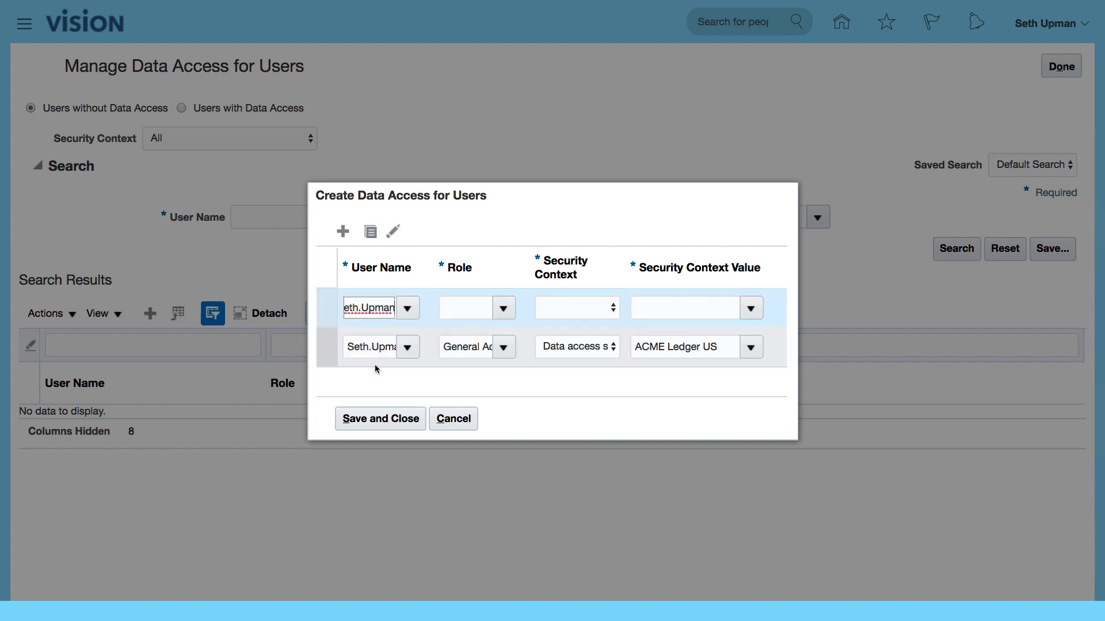
click(503, 308)
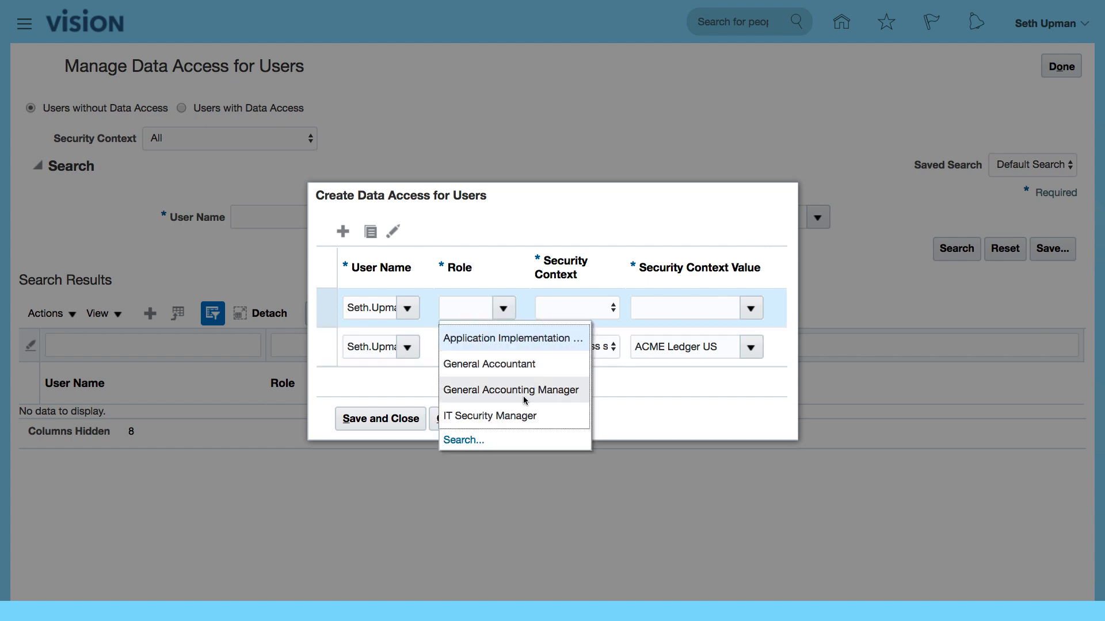
click(517, 391)
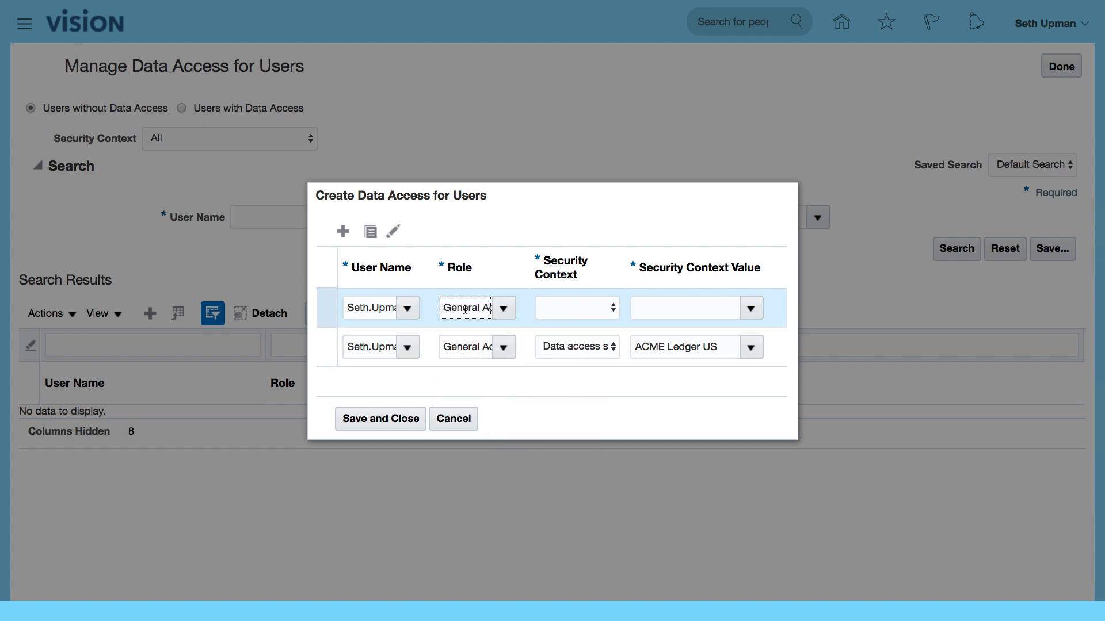
- Give the second row Data access set ACME Ledger US and save both assignments
click(606, 310)
click(598, 320)
click(750, 309)
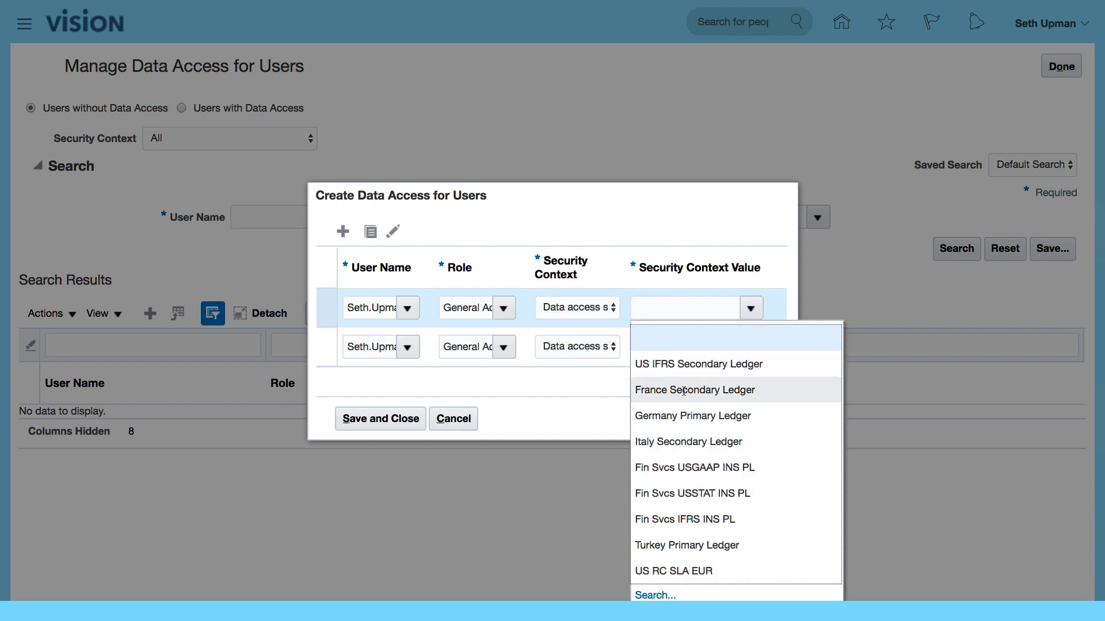
click(663, 307)
text(AC)
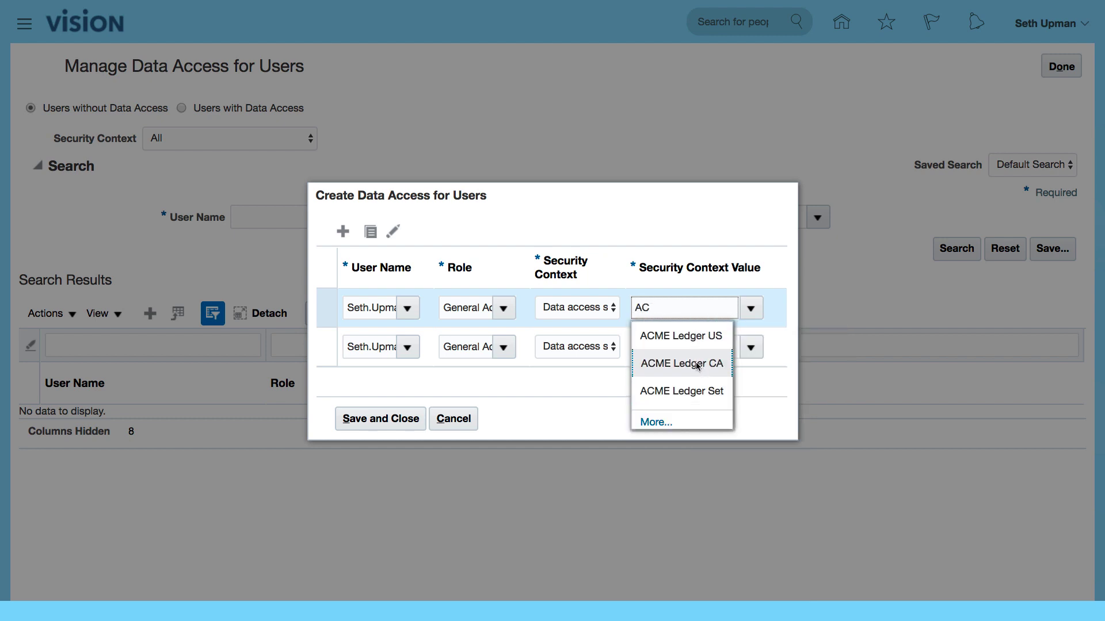
click(699, 336)
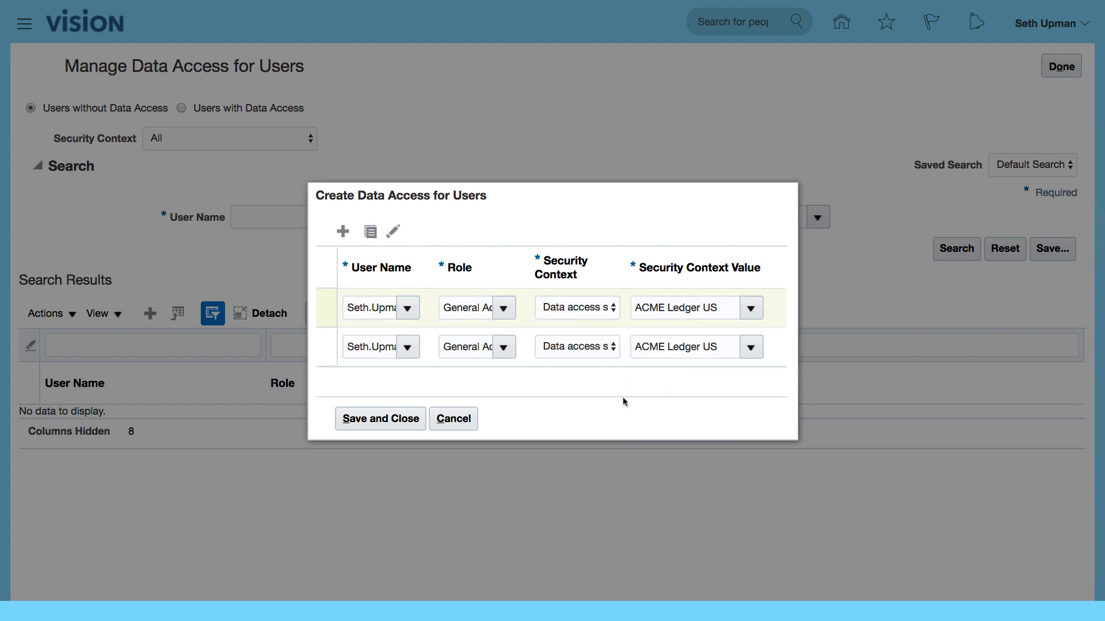
click(363, 419)
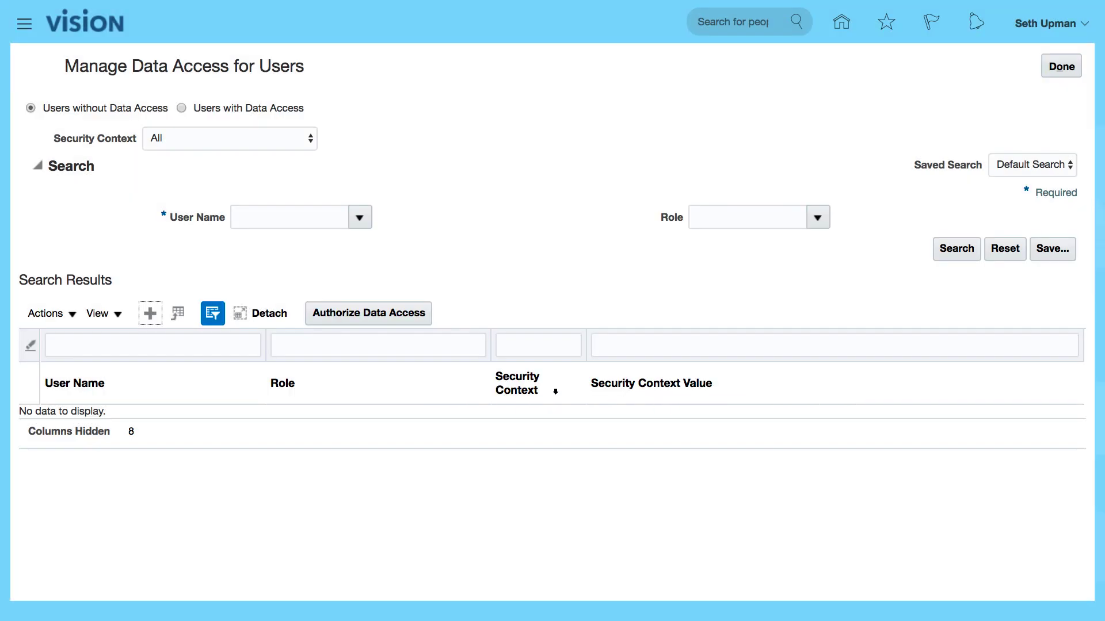
- Leave Manage Data Access for Users and return to the Setup: Financials task list
click(1058, 67)
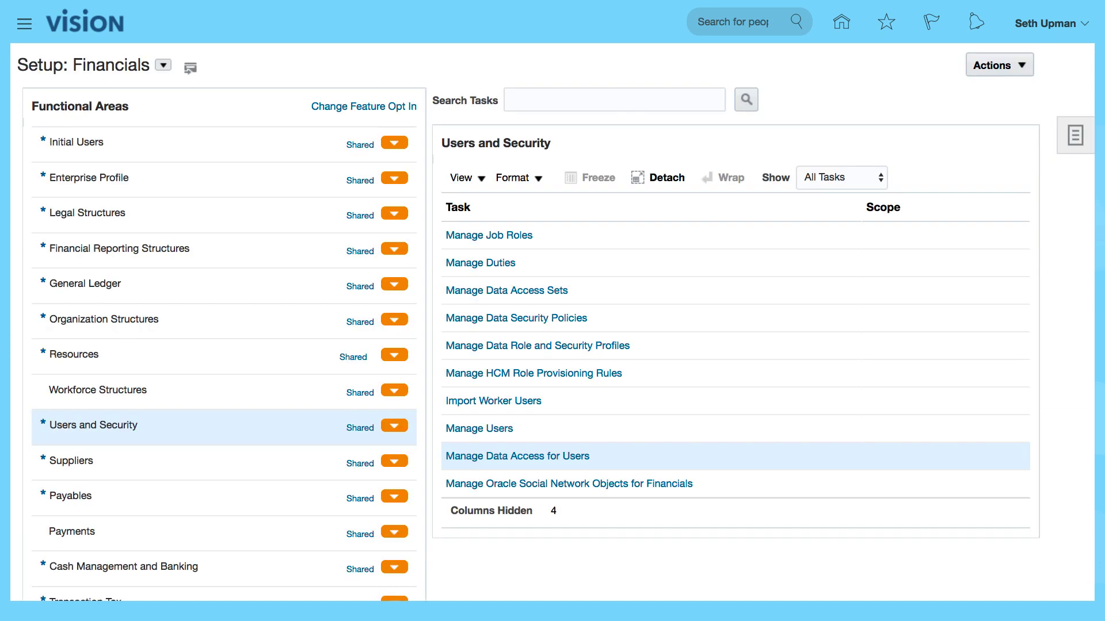